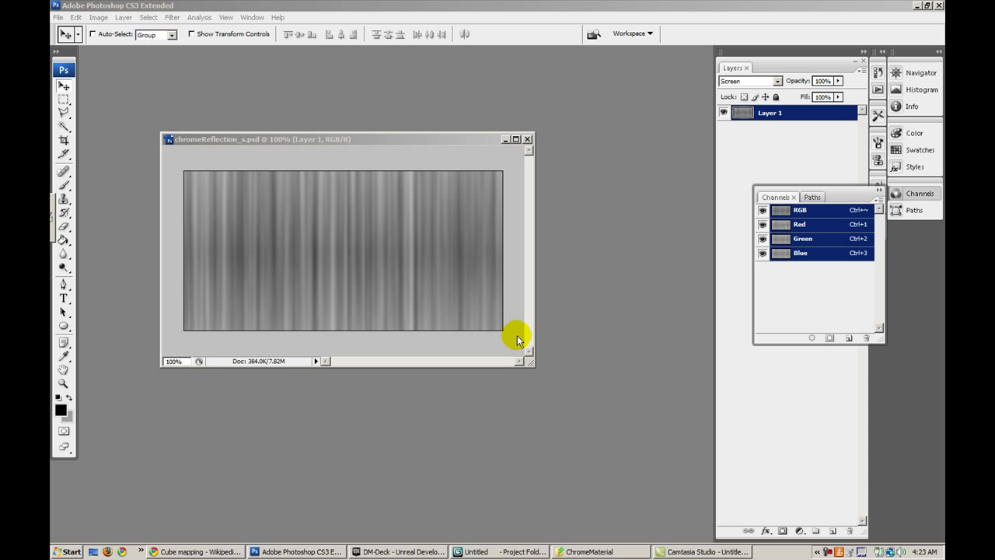
Save the streaked texture over chromeReflection_s.psd in Env as a layered Photoshop file
left_click(544, 233)
left_click_drag(418, 144, 417, 145)
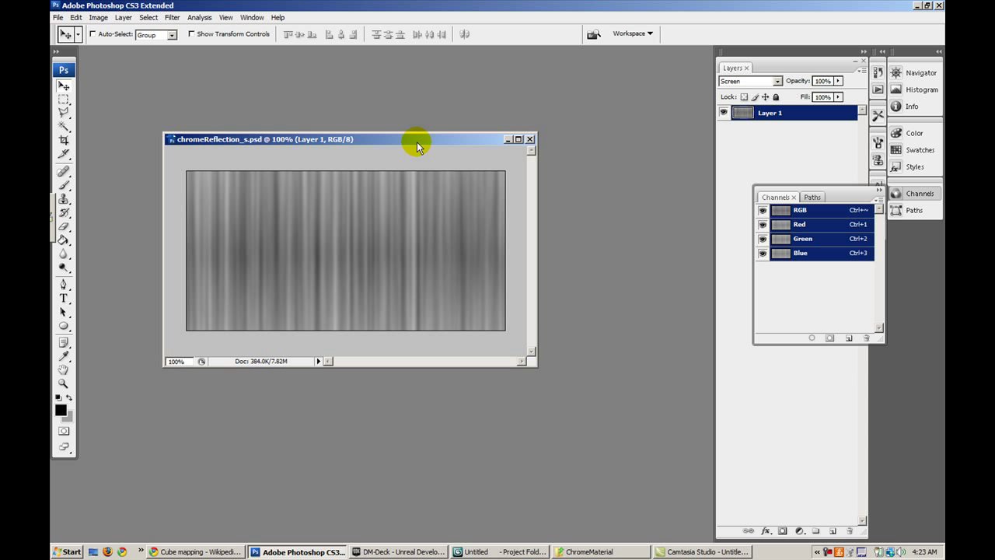
left_click(58, 17)
left_click(70, 157)
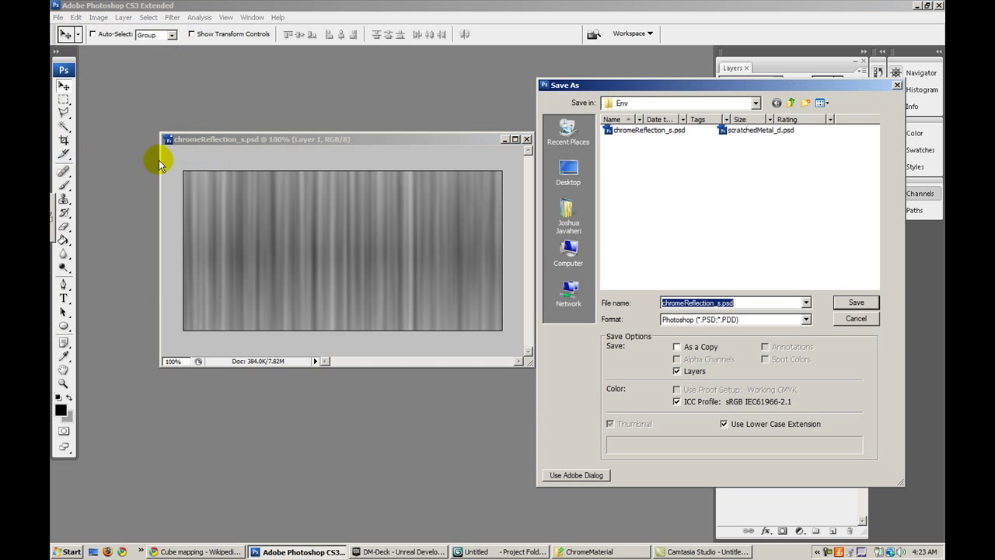
double_click(659, 130)
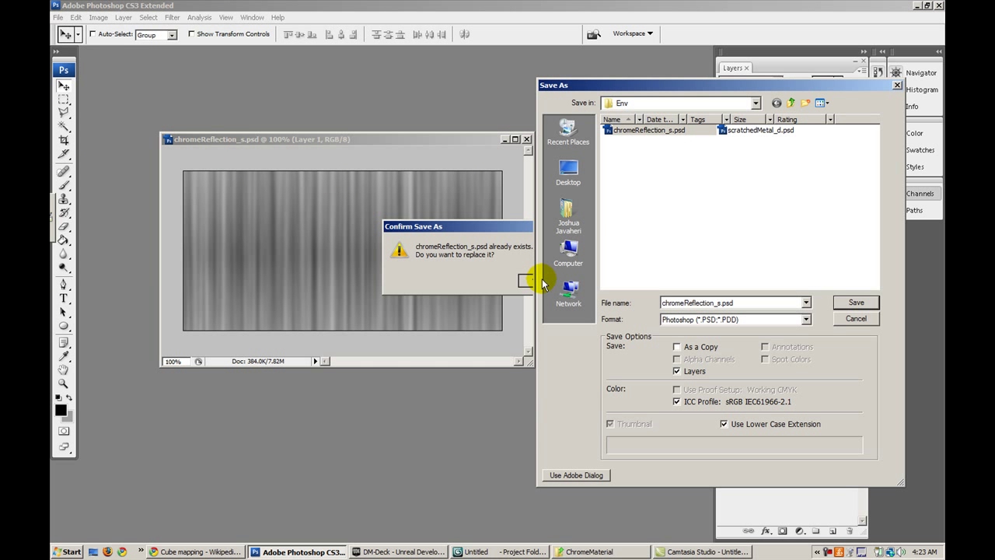
left_click(534, 279)
left_click(620, 177)
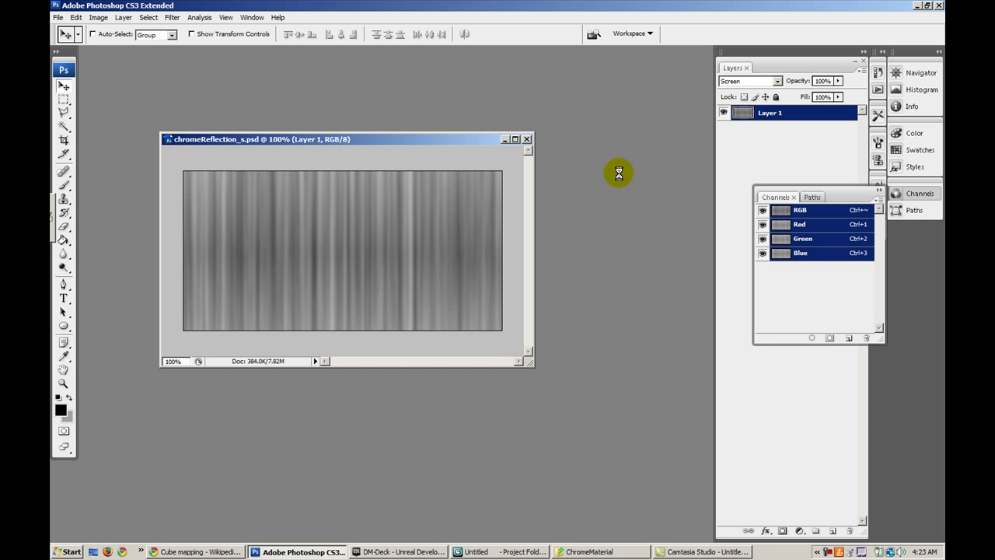
left_click_drag(491, 142, 496, 140)
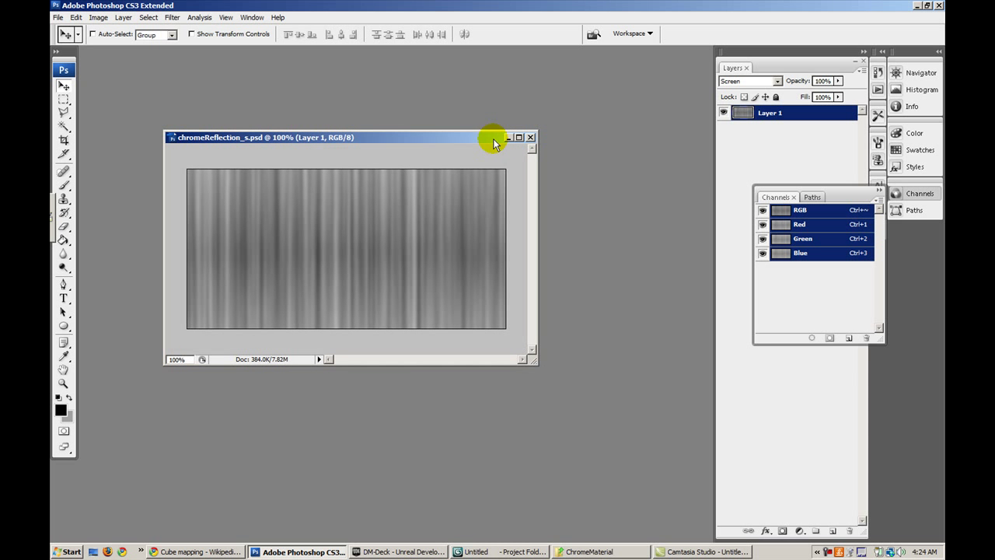
Import chromeReflection_s.psd without alpha into chromeMaterialPackage's Textures group
left_click(416, 551)
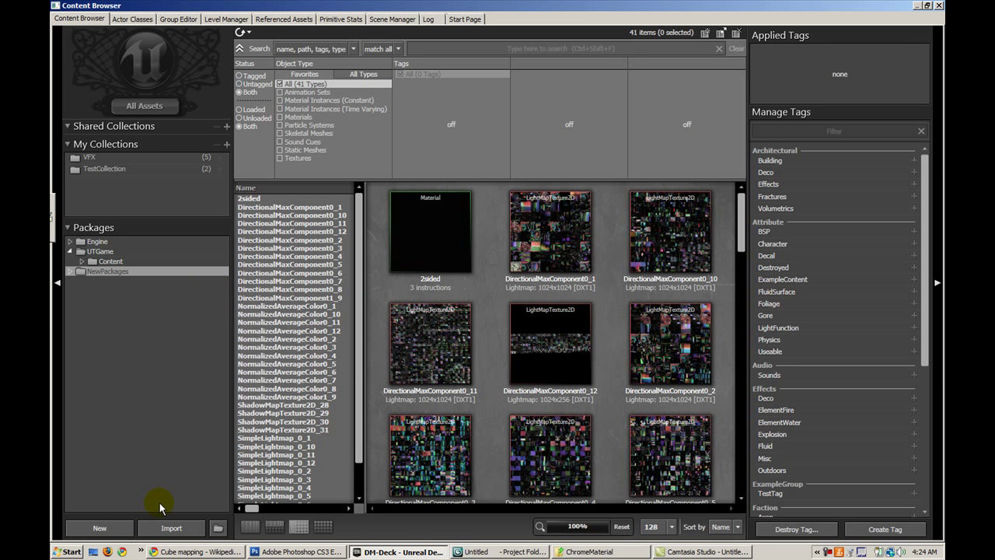
left_click(170, 527)
left_click(215, 95)
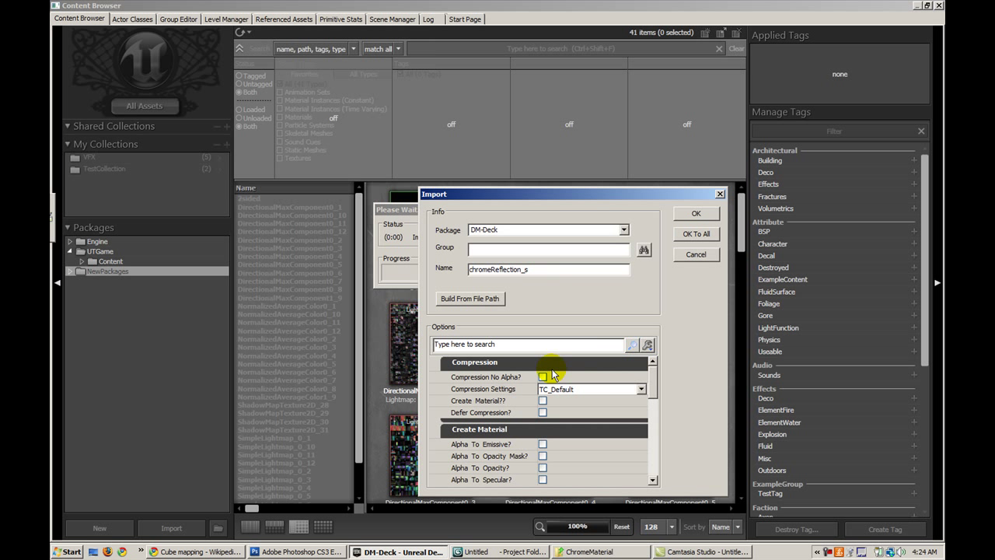
left_click(542, 377)
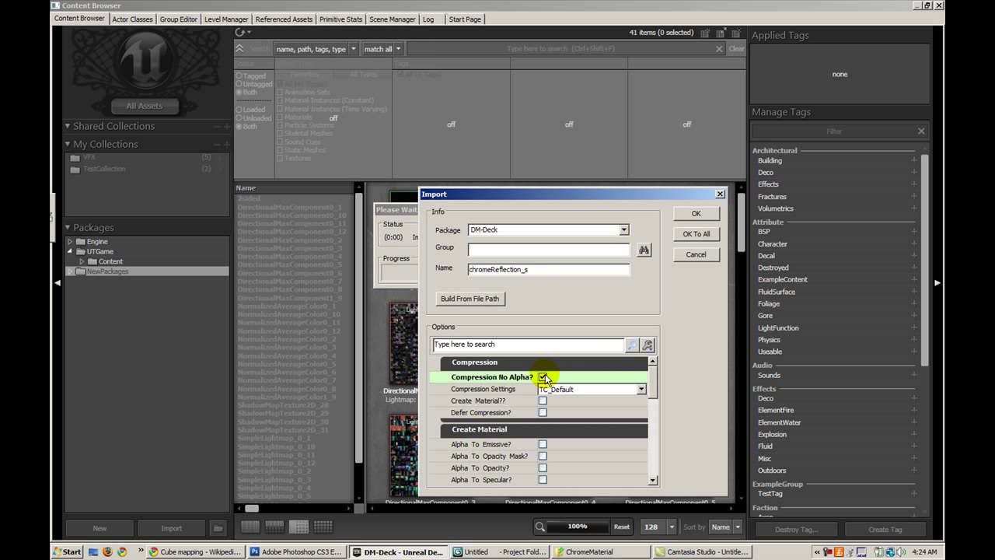
left_click(528, 231)
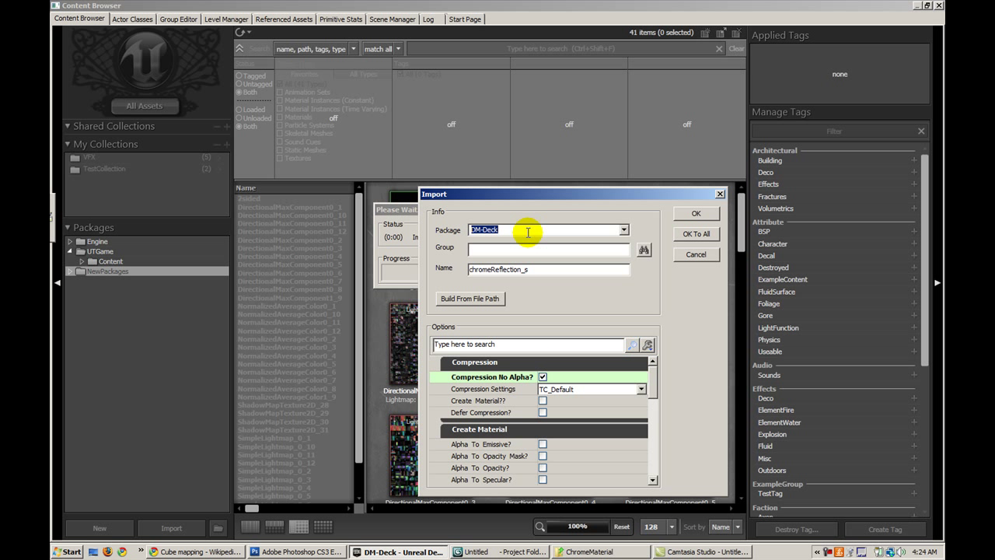
type("chromeMate")
type("rialSe")
key("BackSpace")
key("BackSpace")
type("Package")
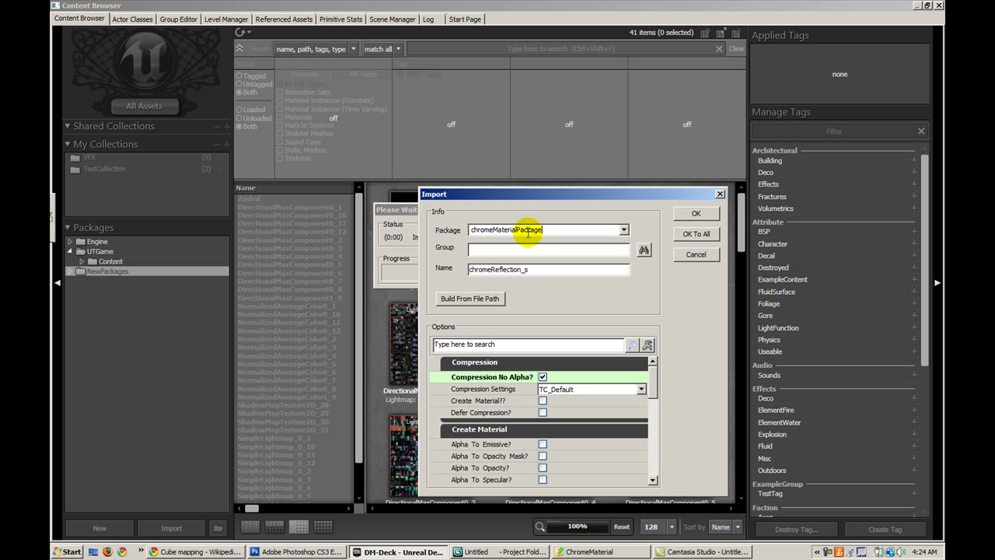
type("Textures")
left_click(691, 217)
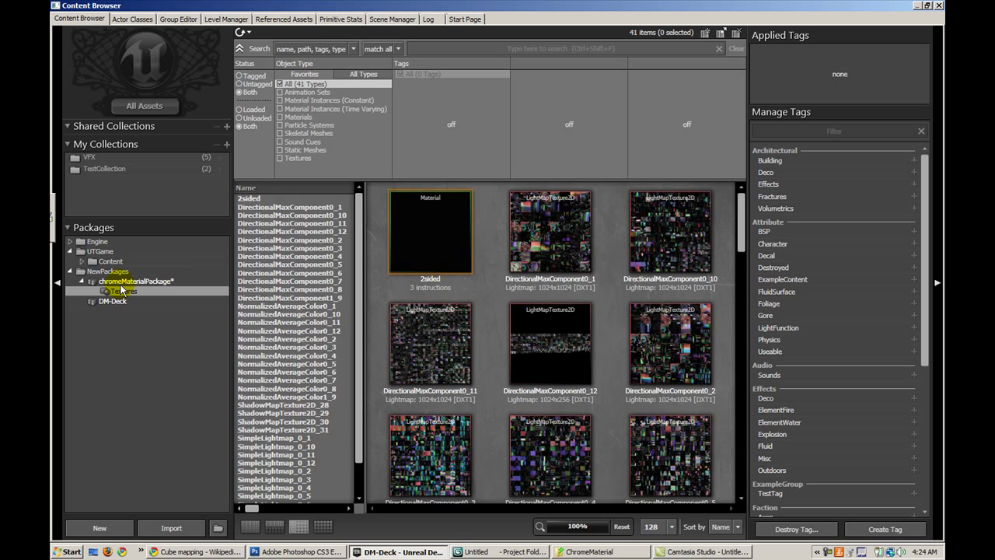
Save chromeMaterialPackage to disk
left_click(122, 283)
right_click(123, 284)
left_click(128, 291)
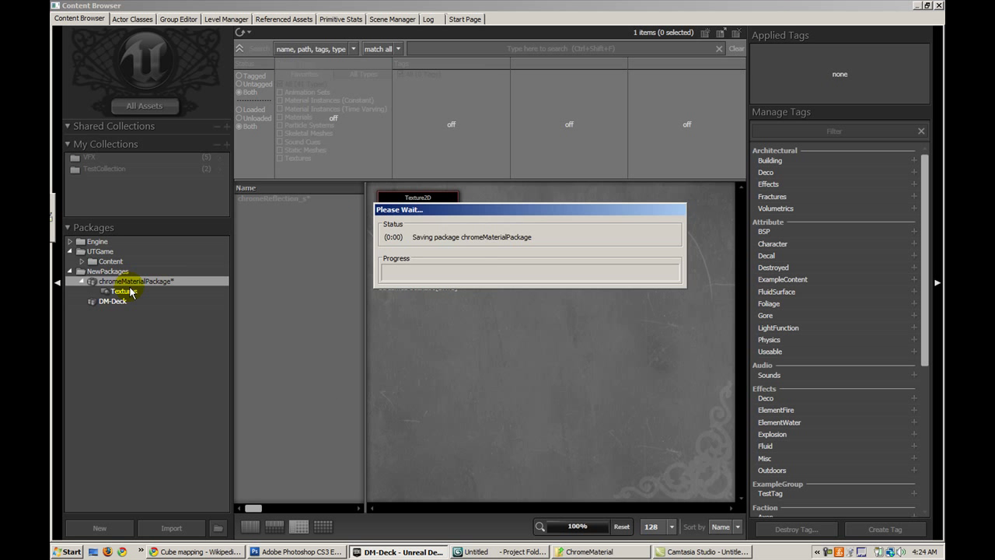
left_click(407, 306)
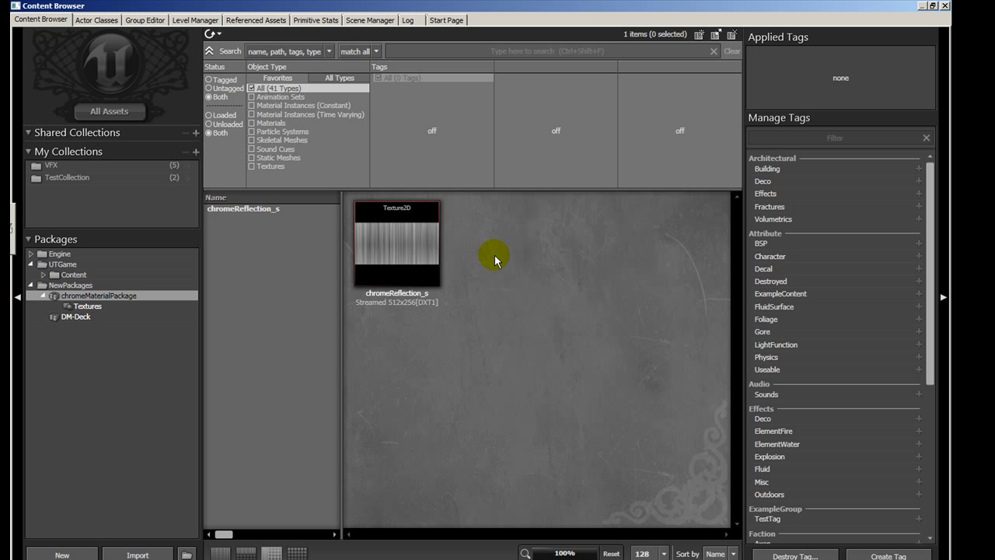
Create a new RenderToTextureCube named env_RTT in group Textures
right_click(496, 259)
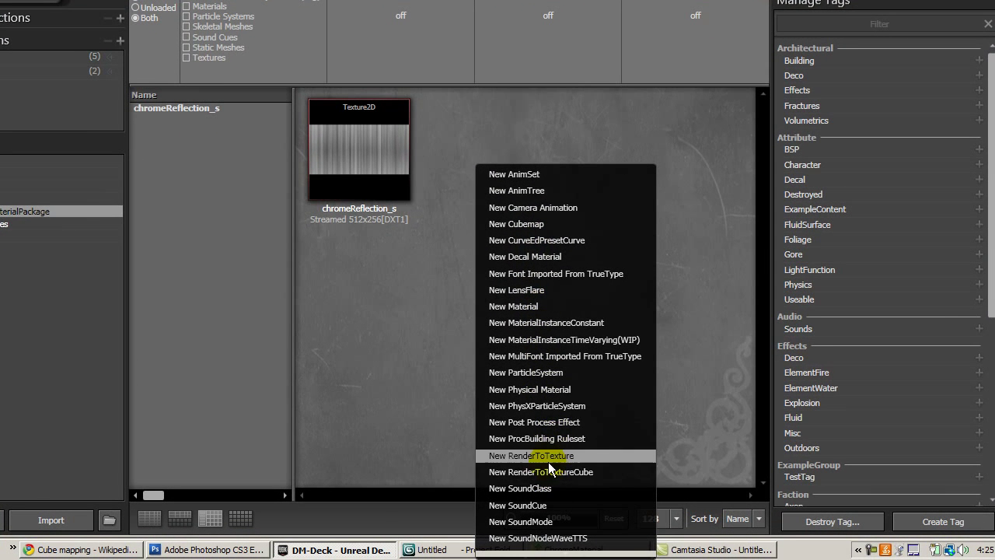
left_click(549, 471)
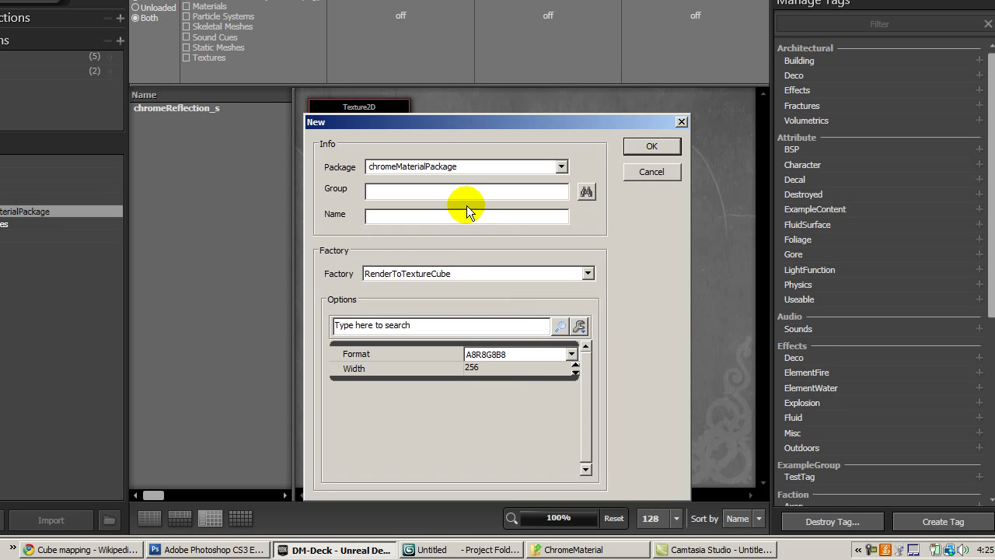
left_click(469, 189)
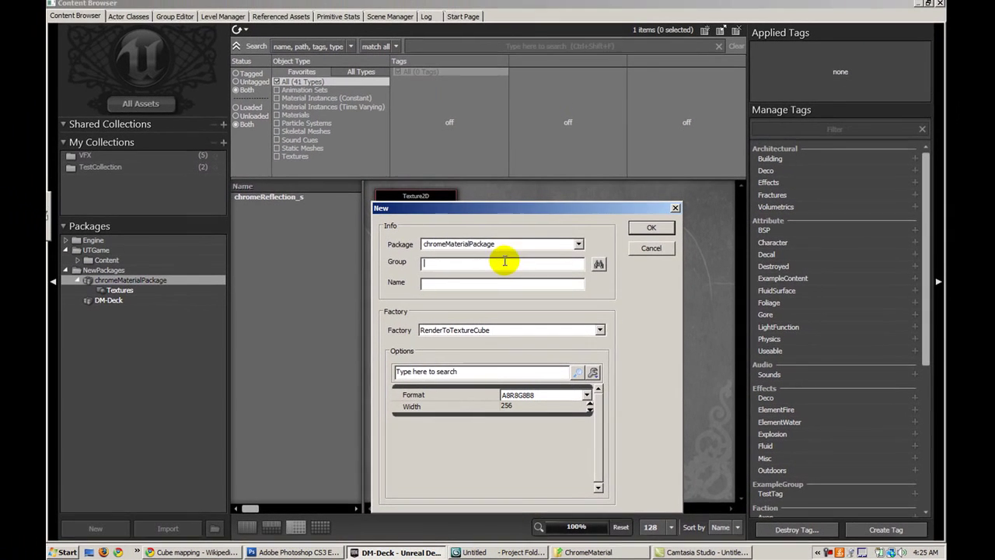
type("Textures")
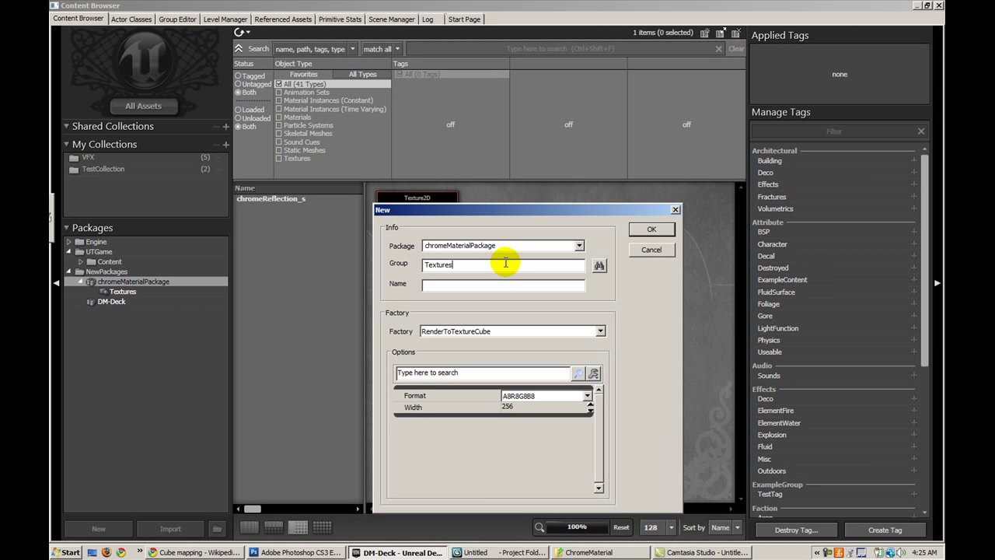
key("Tab")
type("env_RTT")
key("Return")
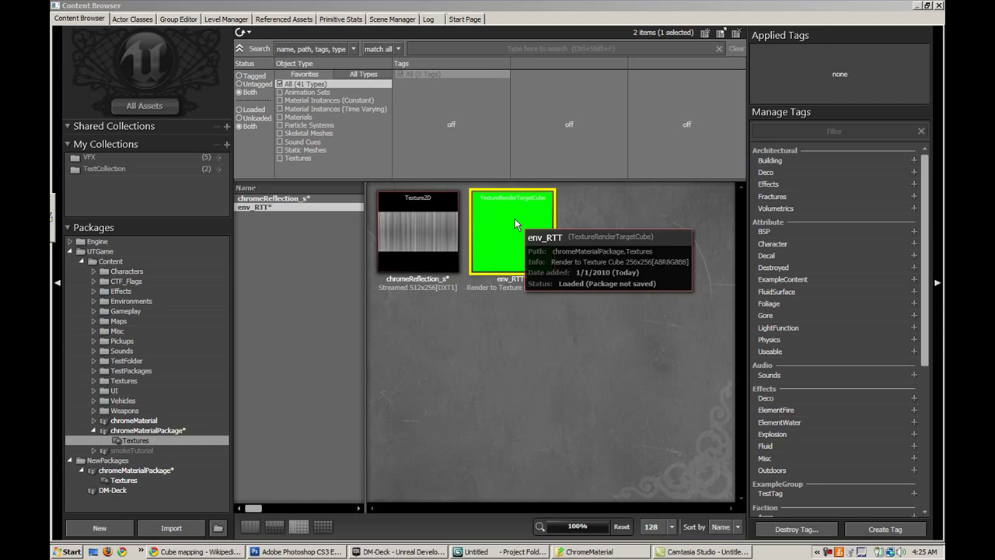
Change env_RTT's Size X to 512 in Texture Properties and close the window
double_click(515, 218)
left_click(625, 260)
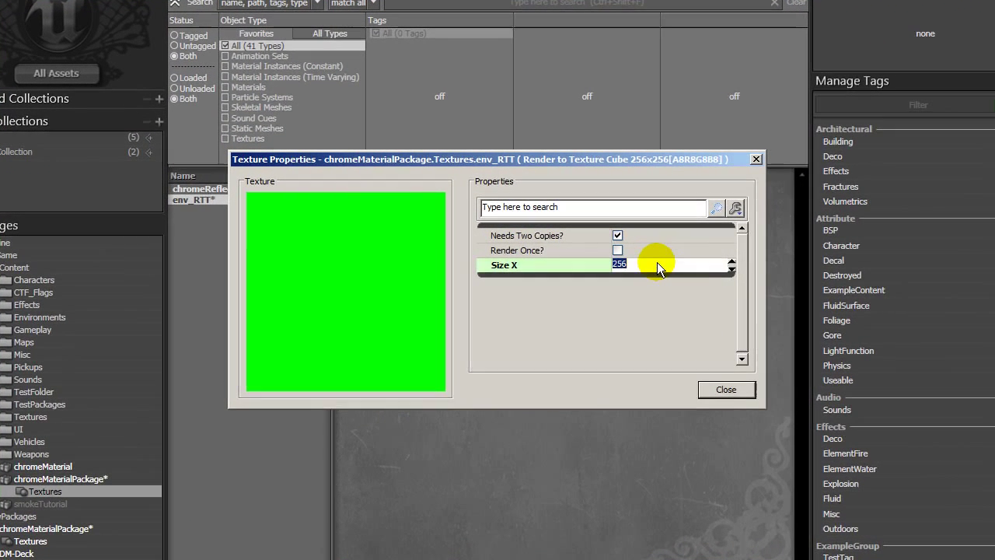
type("512")
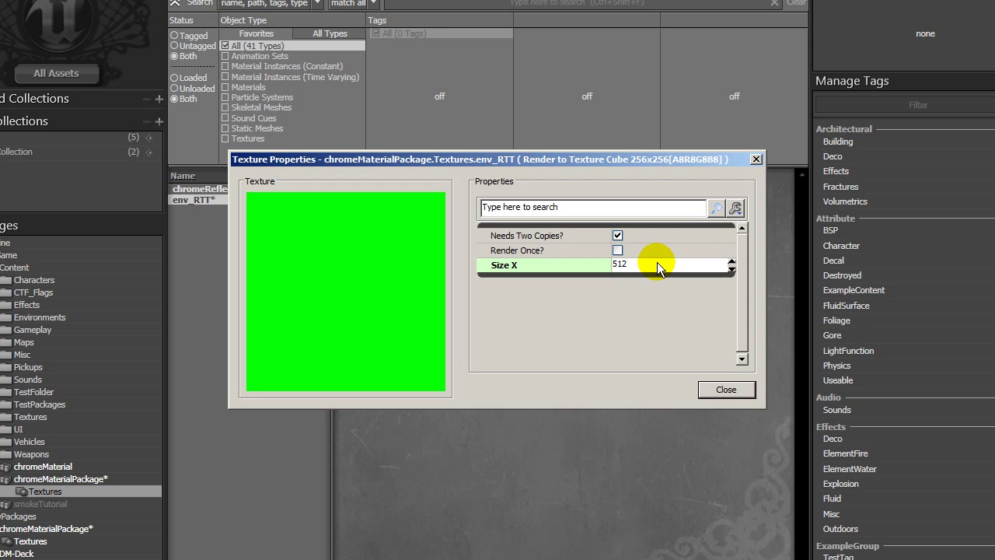
key("Return")
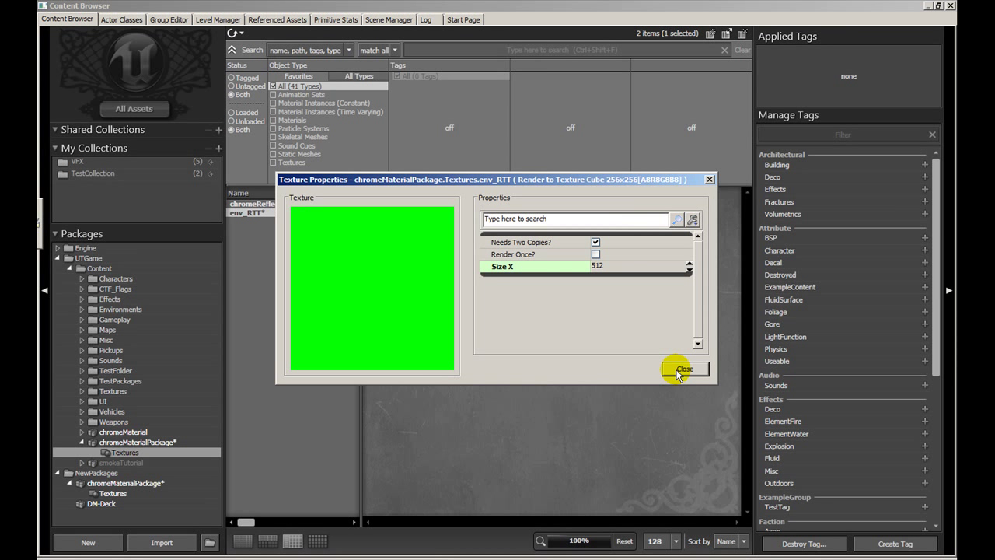
left_click(681, 370)
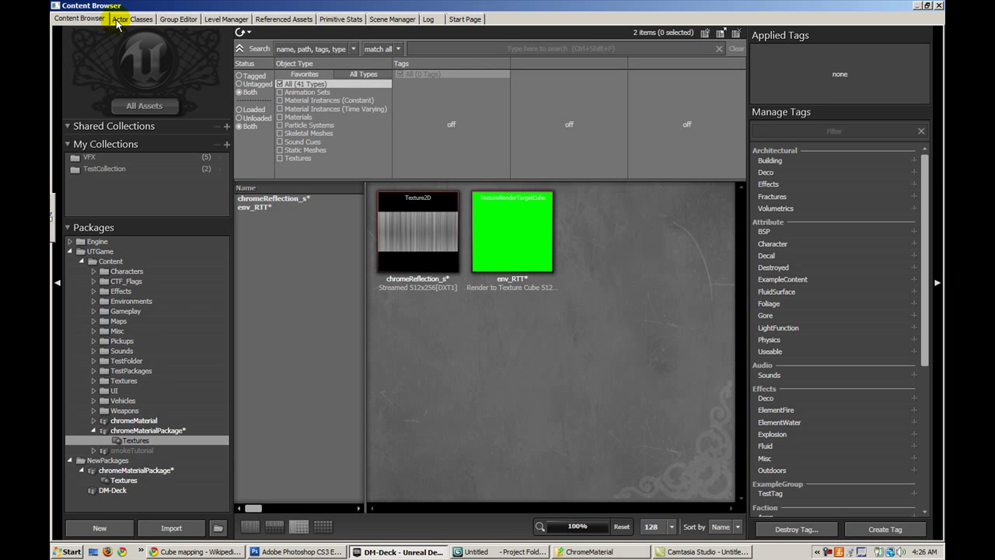
Select the SceneCaptureCubeMapActor class, then restore the Actor Classes window and dock it low
left_click(121, 21)
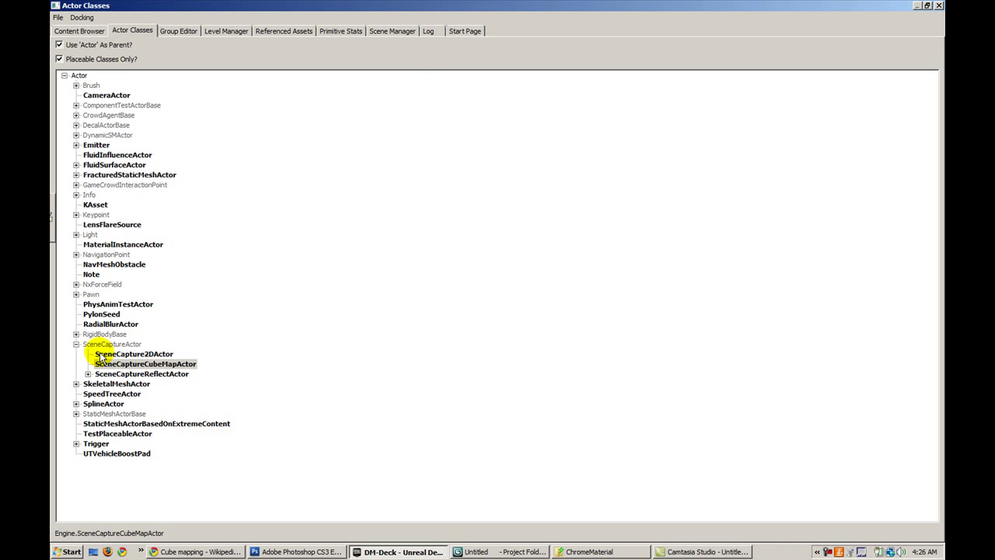
double_click(86, 344)
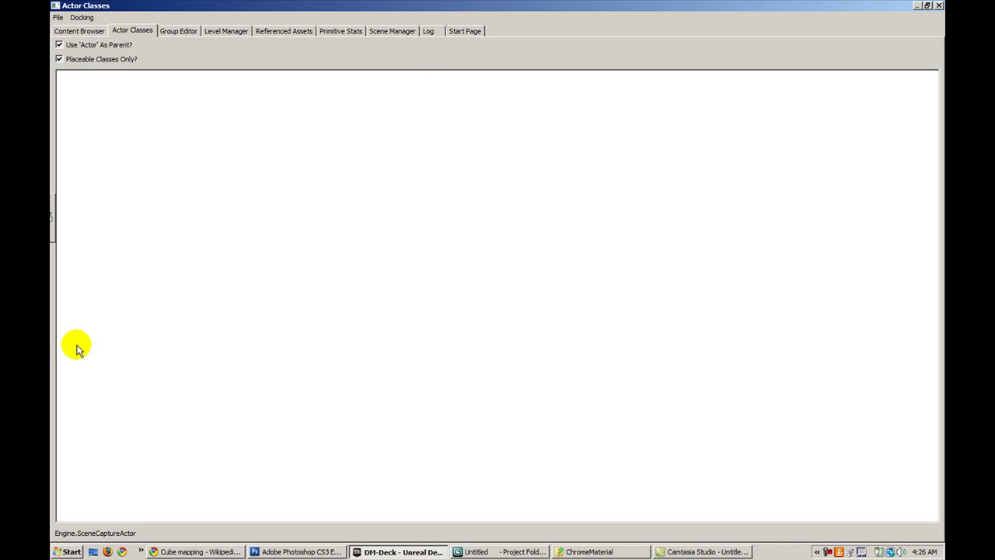
left_click(107, 364)
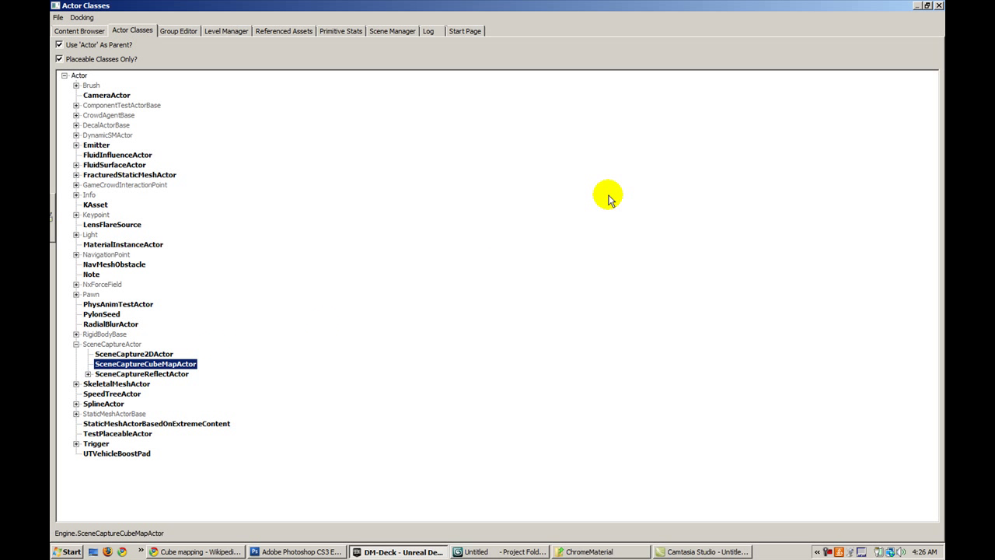
left_click(927, 5)
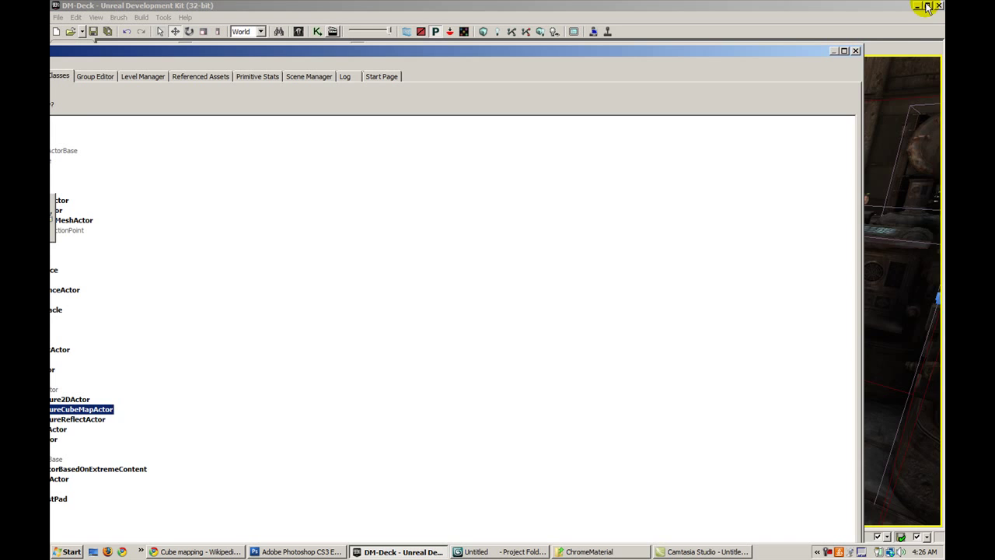
left_click_drag(217, 61, 322, 413)
Close Texture Properties, switch to game view and aim the camera at the floor
left_click(678, 360)
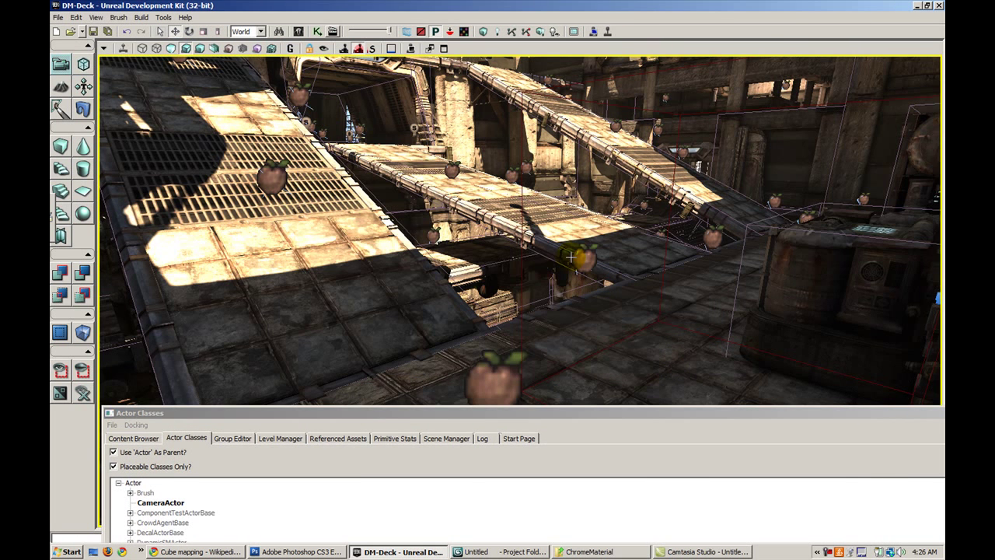
left_click_drag(573, 257, 572, 202)
key("g")
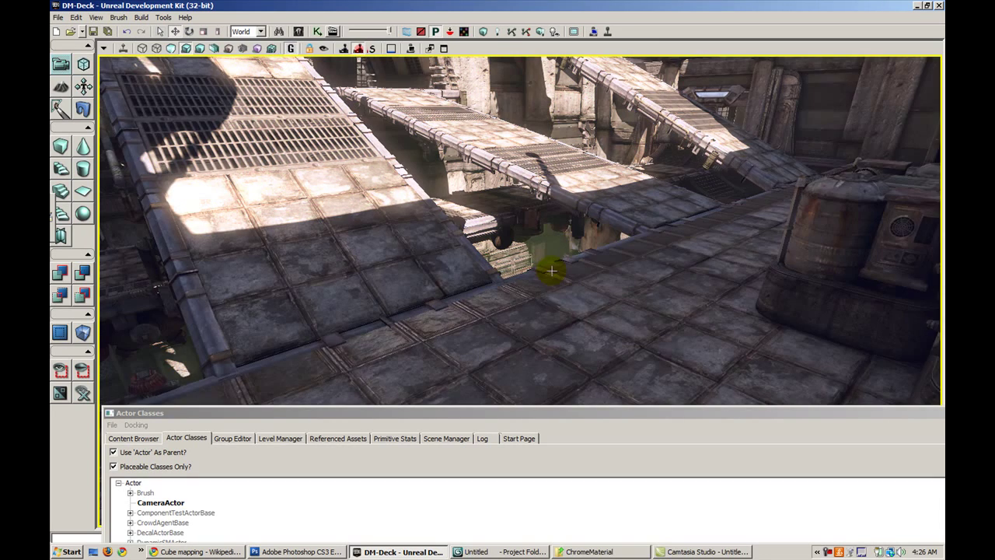
left_click_drag(572, 257, 669, 81)
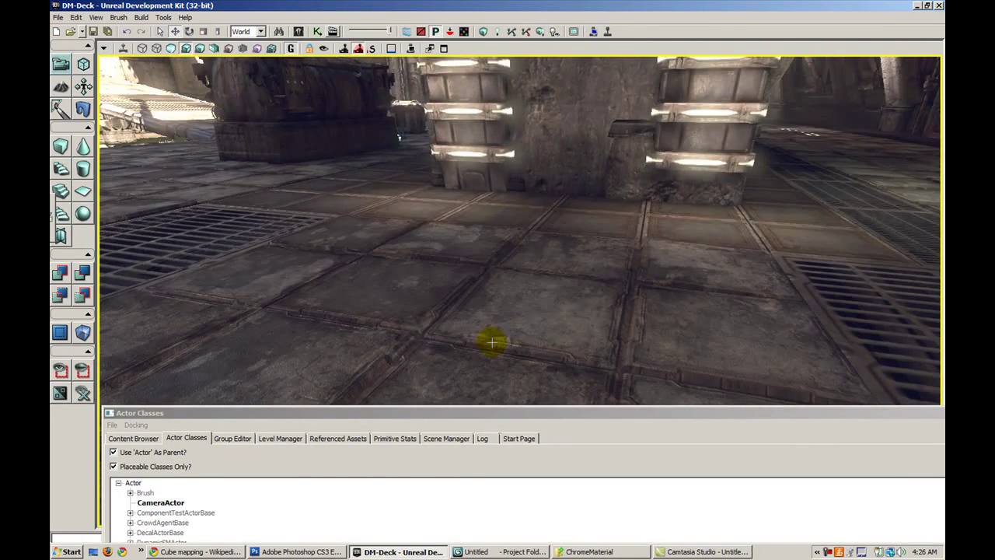
right_click_drag(506, 316, 502, 284)
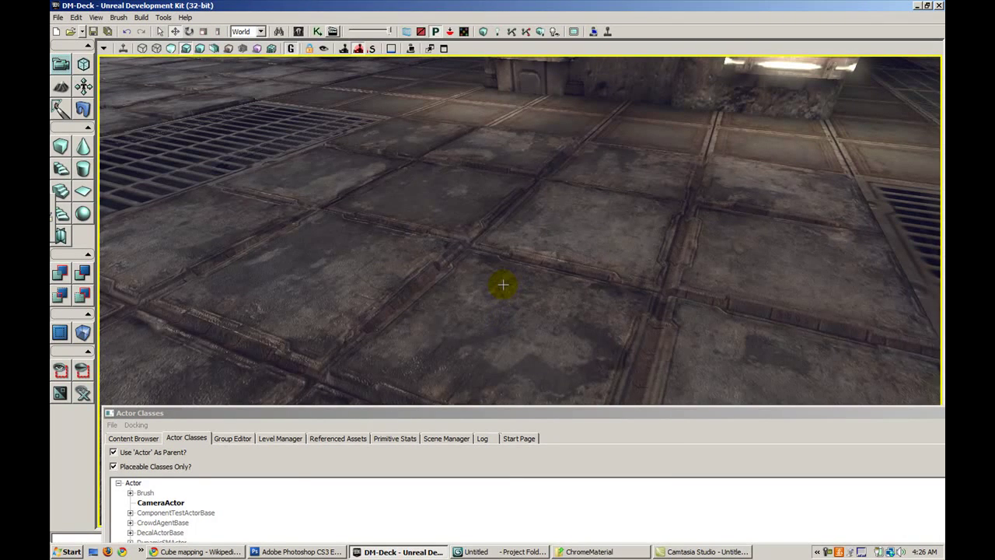
Add a SceneCaptureCubeMapActor on the floor and raise it upward
right_click(503, 289)
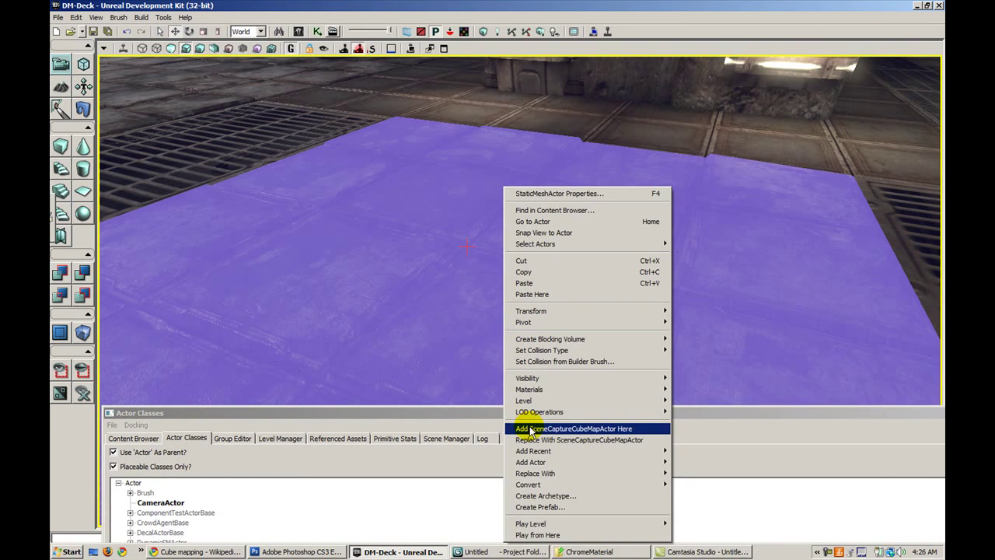
left_click(530, 432)
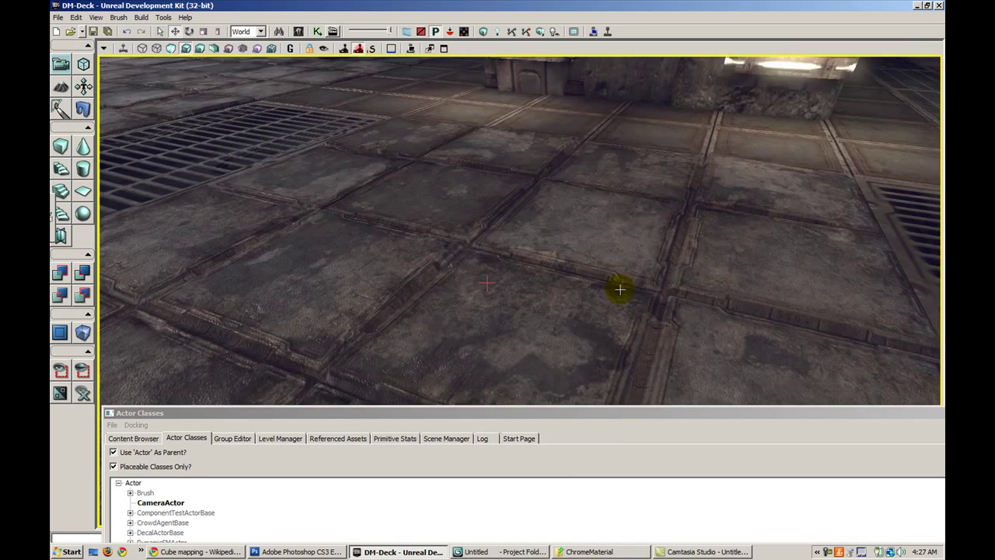
right_click_drag(619, 290, 611, 282)
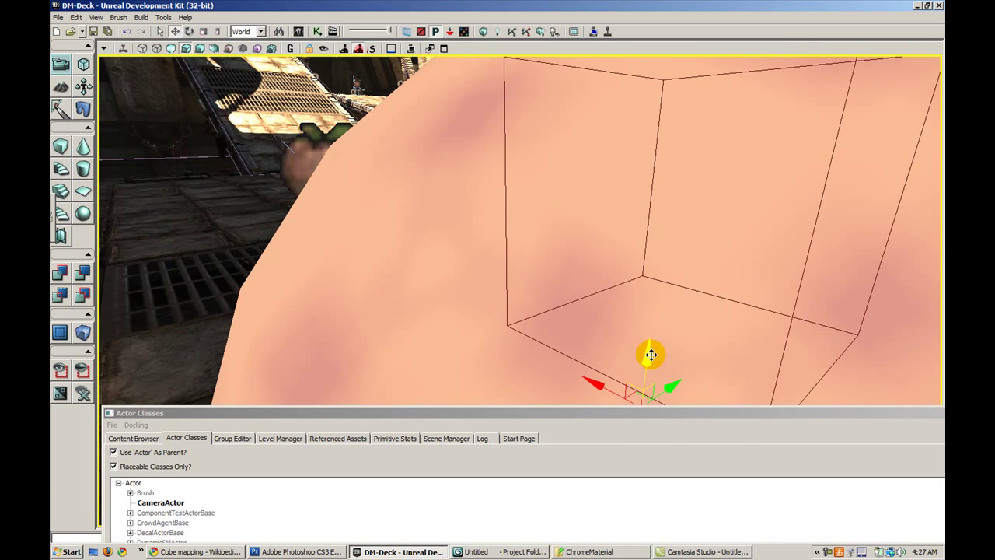
left_click_drag(650, 354, 655, 222)
Toggle the game preview and look around the level
key("Delete")
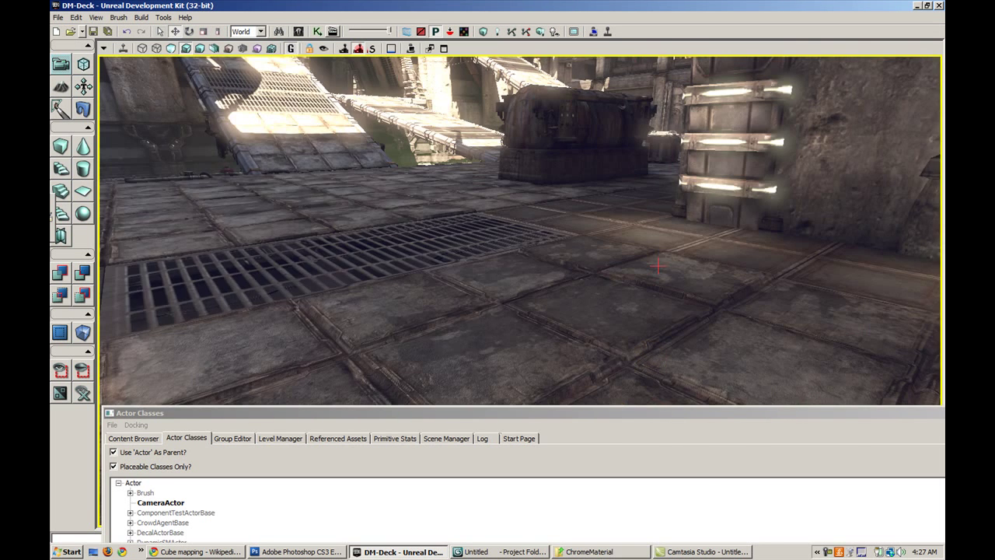
right_click_drag(638, 329, 701, 326)
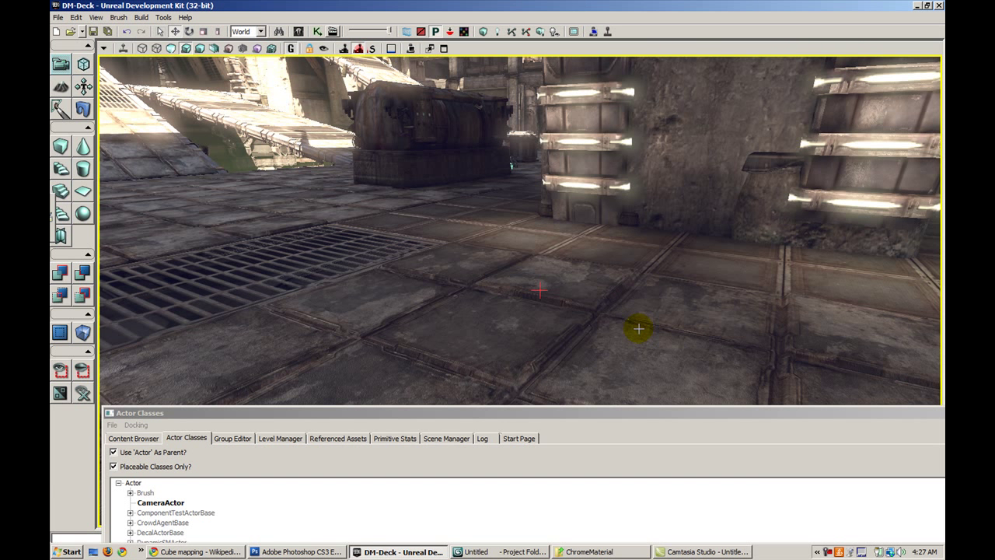
left_click_drag(608, 286, 673, 359)
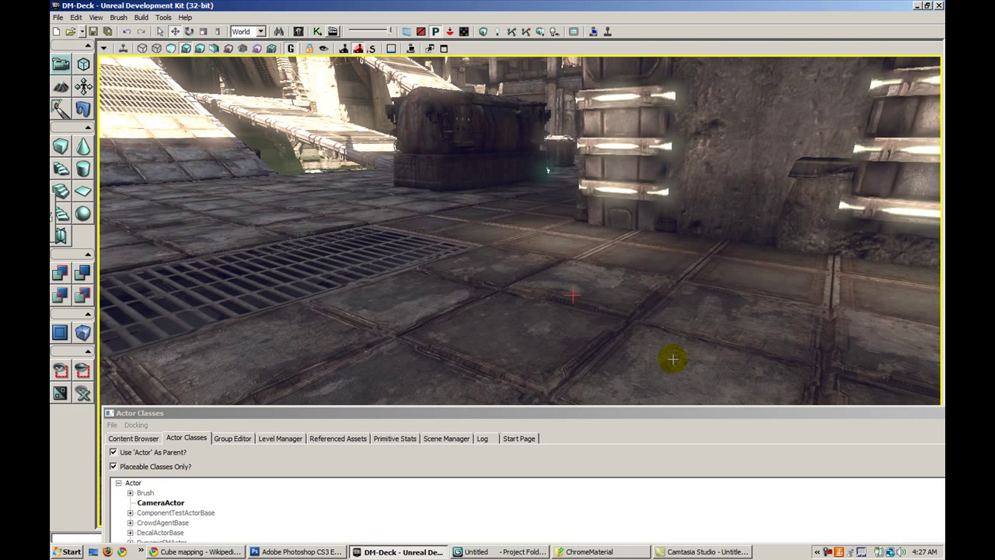
left_click_drag(855, 415, 852, 421)
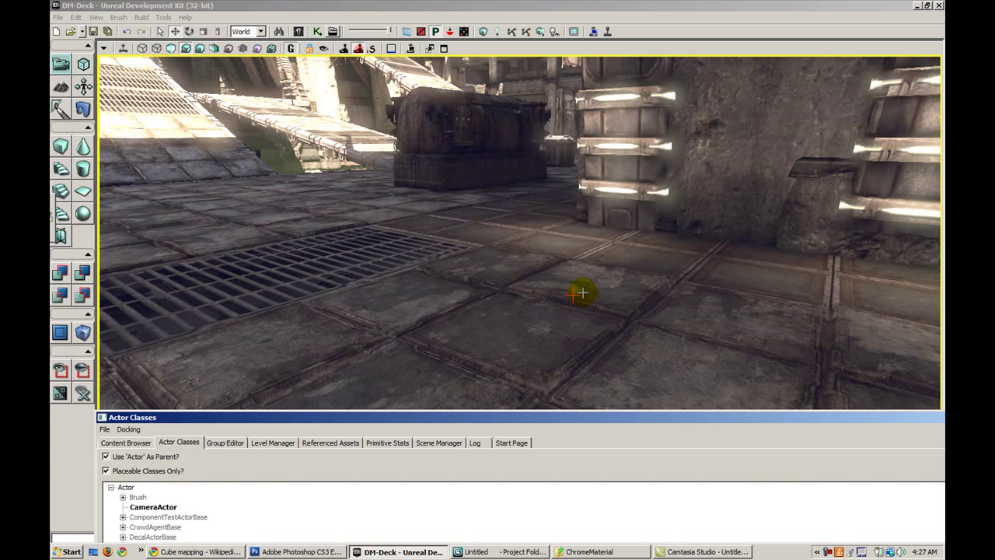
left_click_drag(581, 292, 631, 326)
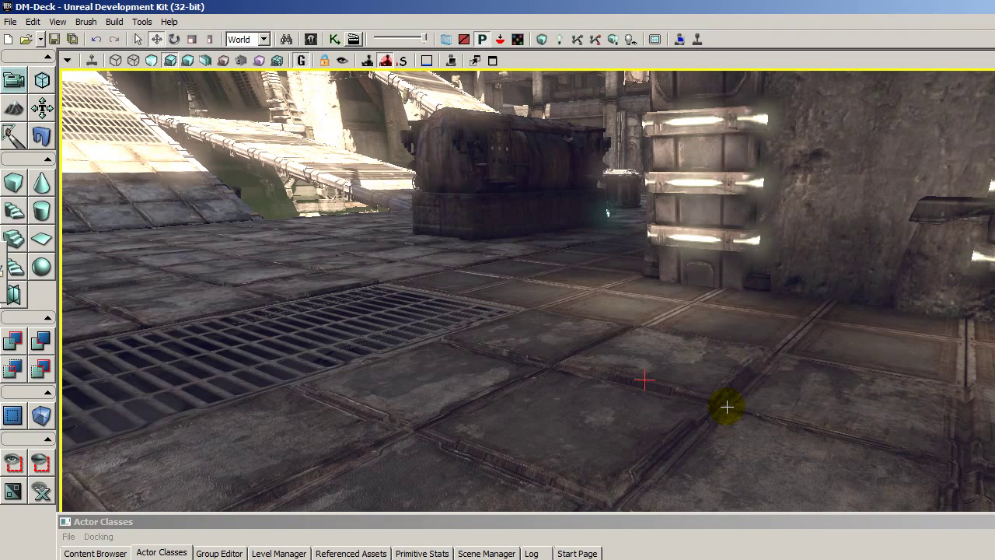
Open the capture actor's properties and expand down to the Capture Texture Target field
double_click(727, 407)
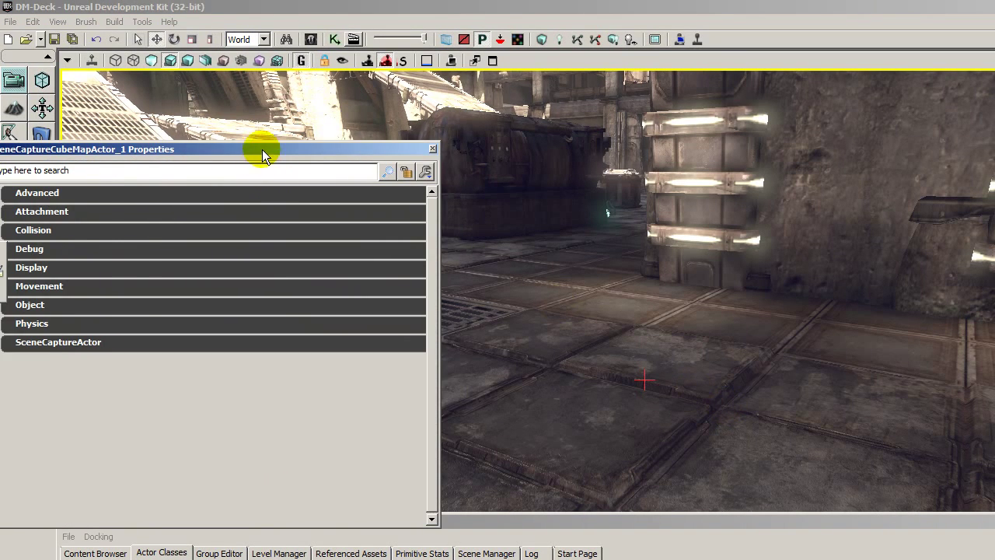
left_click_drag(259, 148, 463, 58)
left_click(226, 250)
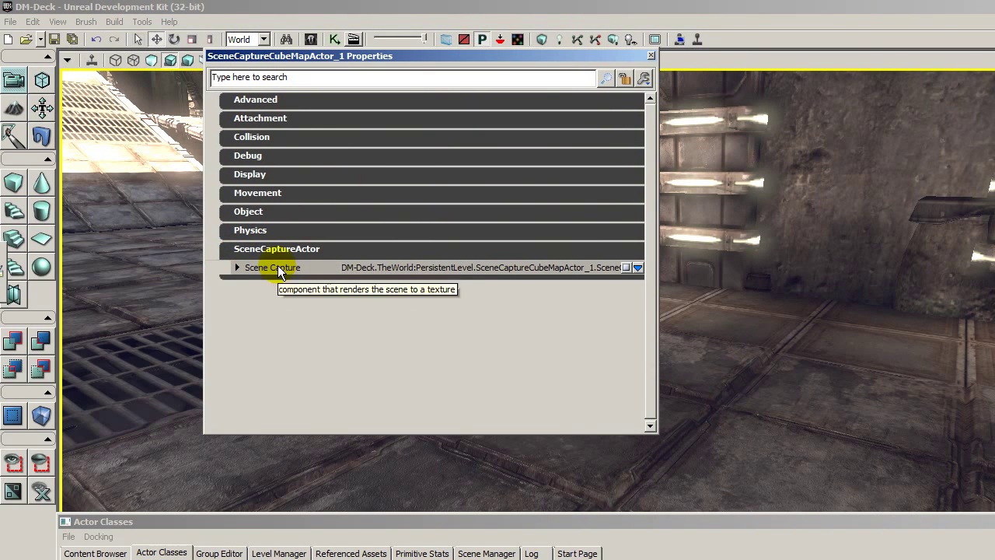
left_click(276, 269)
left_click(328, 282)
scroll(311, 279, "down", 3)
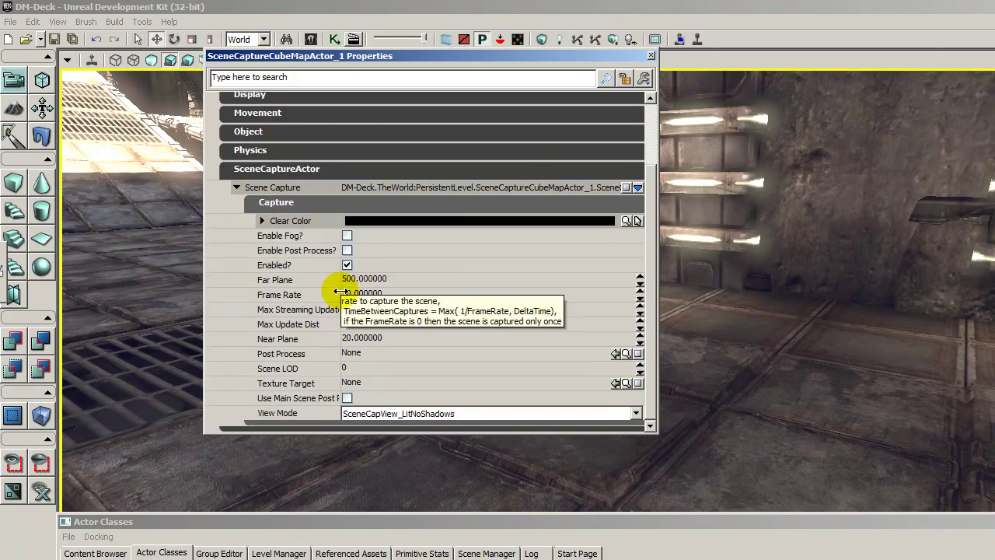
left_click(387, 381)
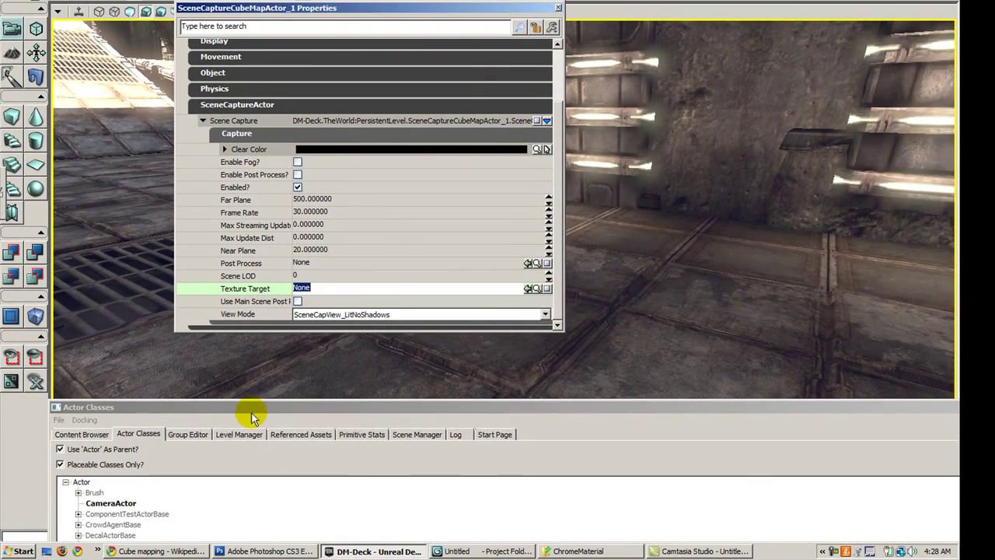
Set the capture actor's Texture Target to env_RTT selected in the Content Browser
left_click_drag(292, 524, 418, 495)
left_click_drag(360, 384, 562, 56)
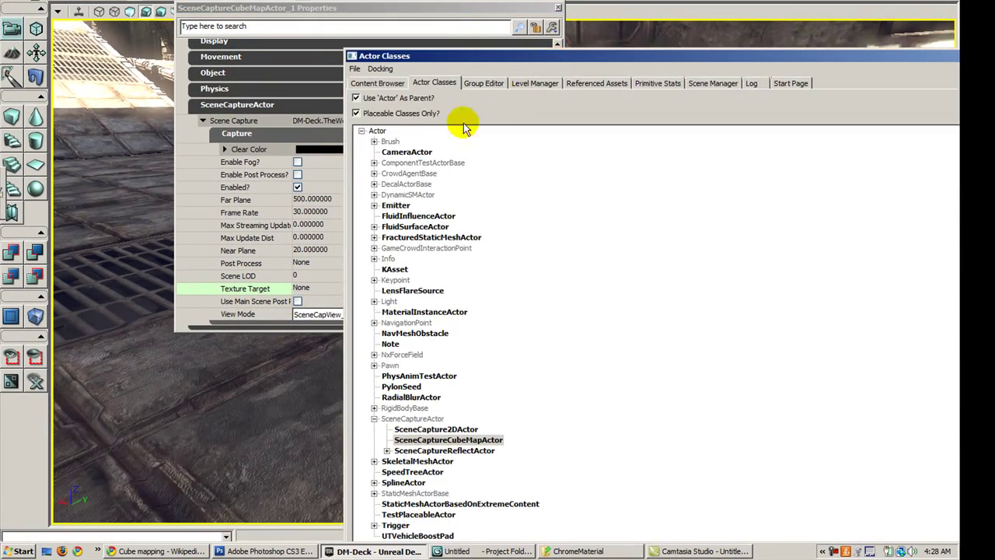
left_click(371, 71)
left_click(839, 310)
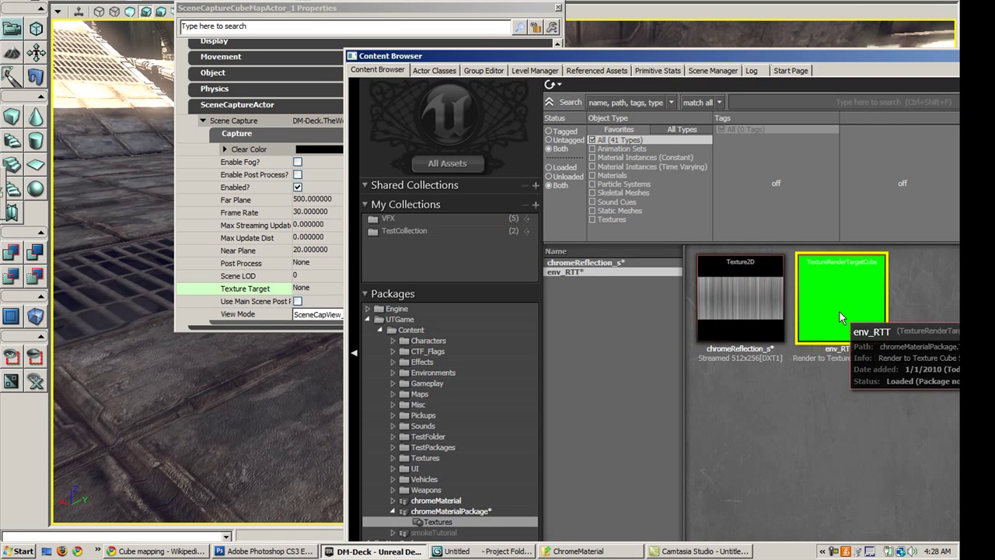
left_click_drag(845, 342, 327, 289)
left_click(342, 288)
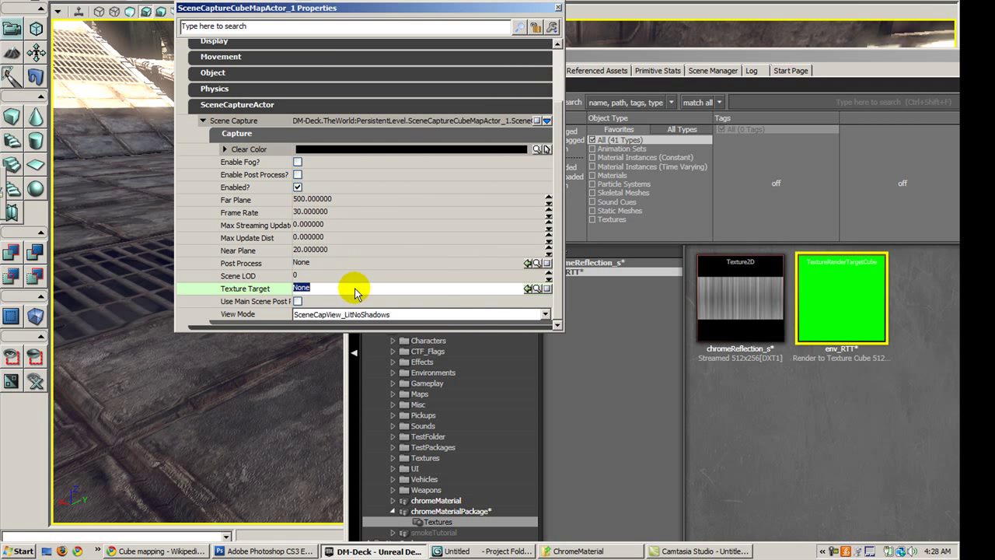
left_click(528, 287)
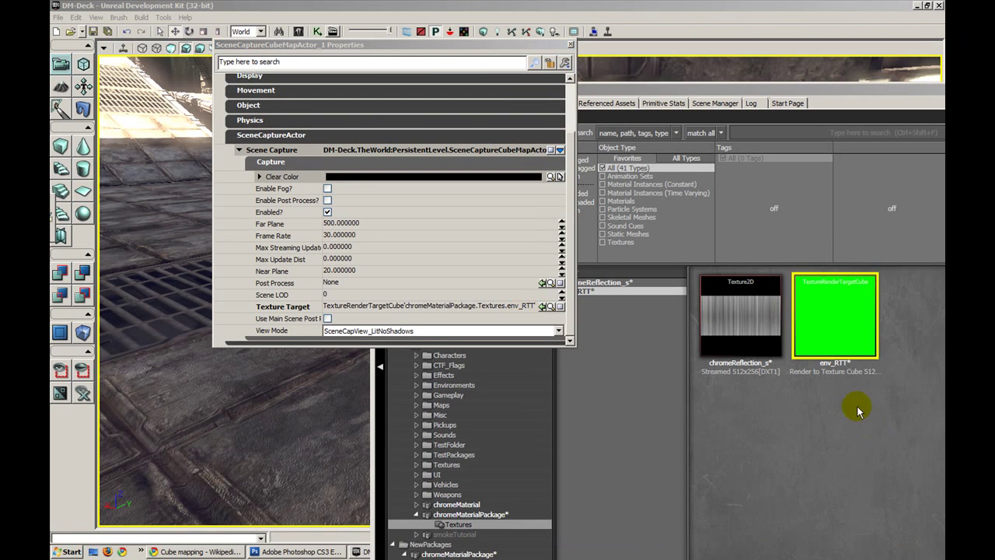
Move the Content Browser to the right so the level viewport shows
left_click(851, 401)
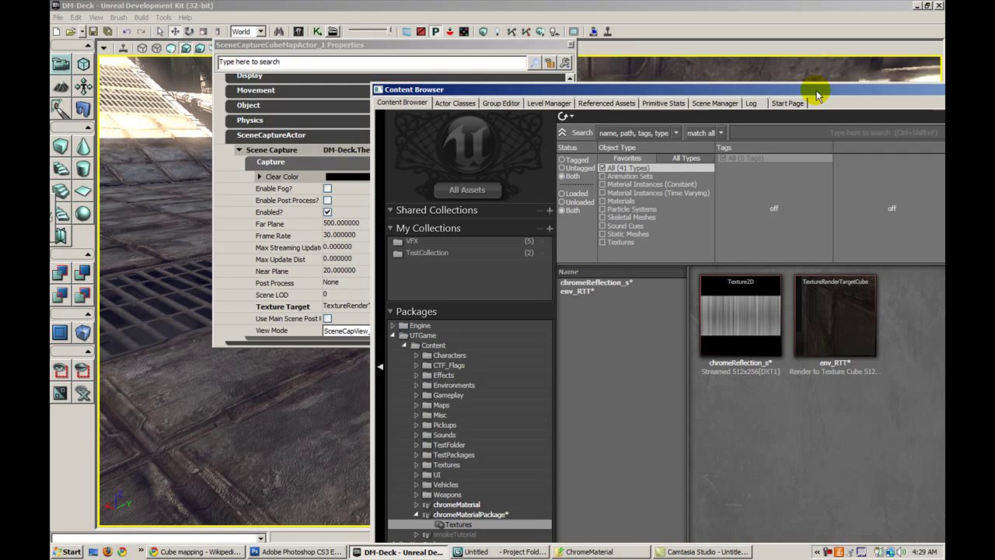
left_click_drag(810, 90, 658, 74)
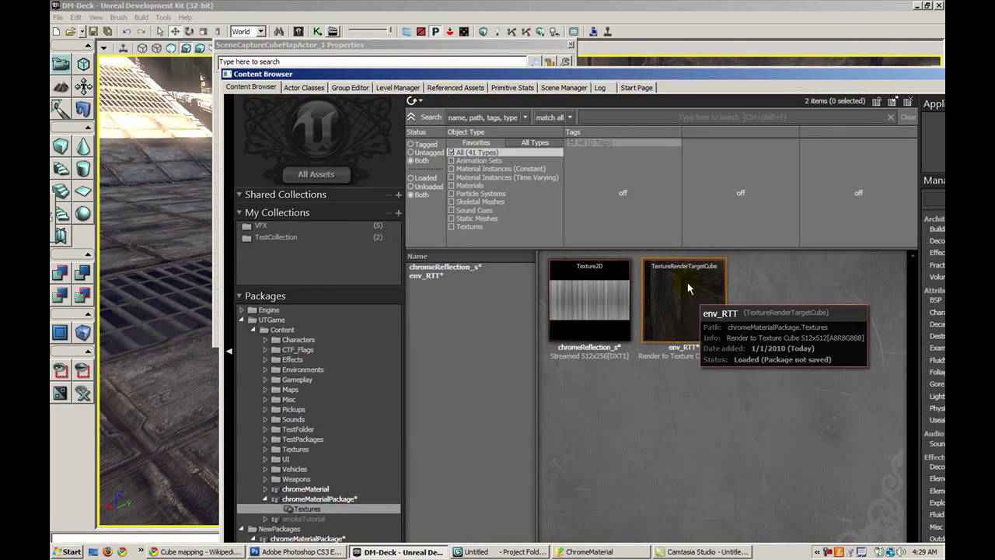
left_click_drag(443, 77, 446, 45)
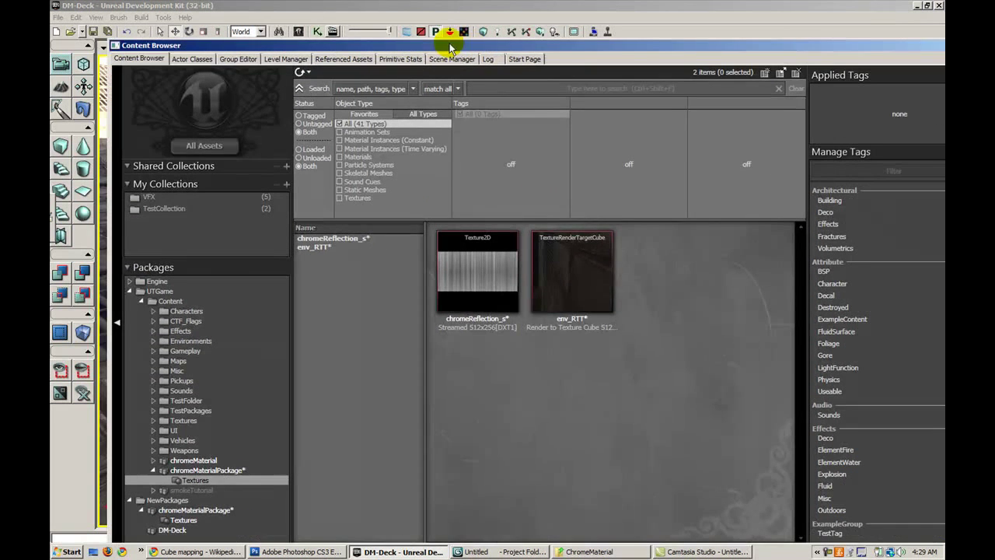
left_click(562, 273)
right_click(563, 266)
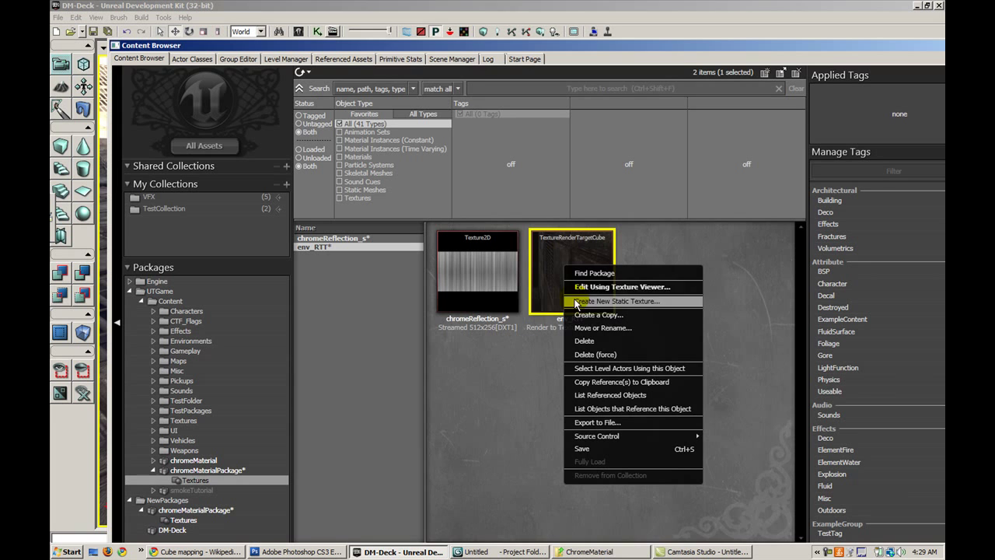
left_click(409, 45)
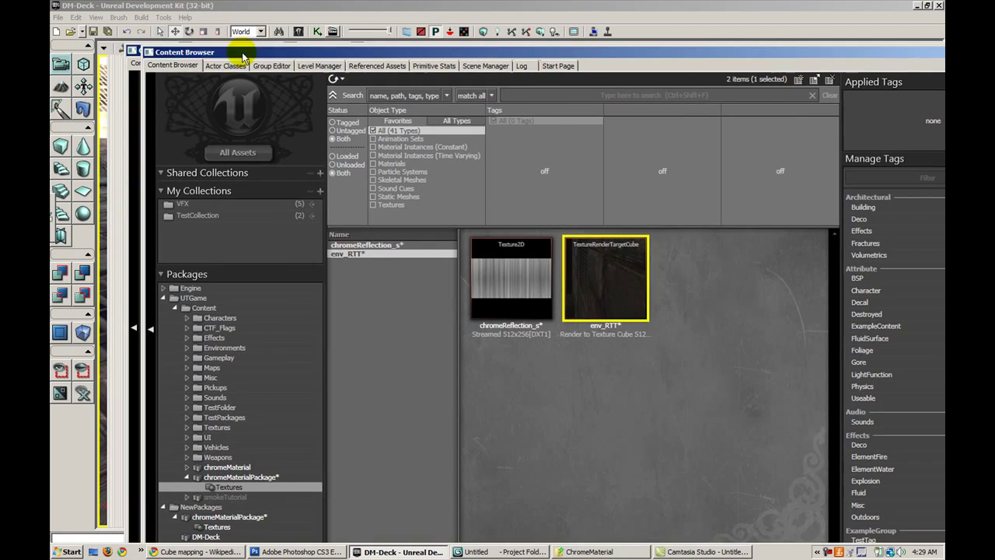
left_click_drag(226, 45, 693, 82)
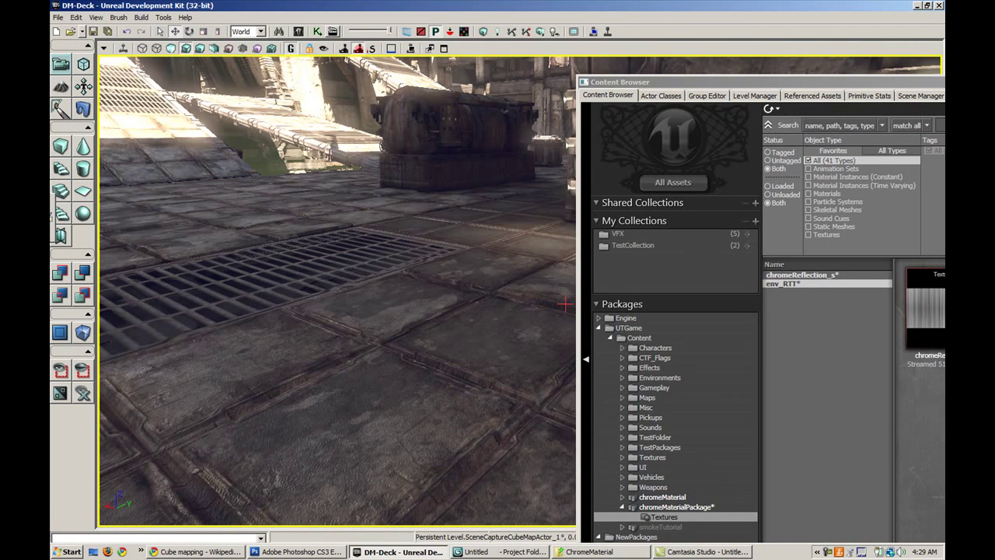
left_click_drag(565, 304, 546, 276)
double_click(544, 277)
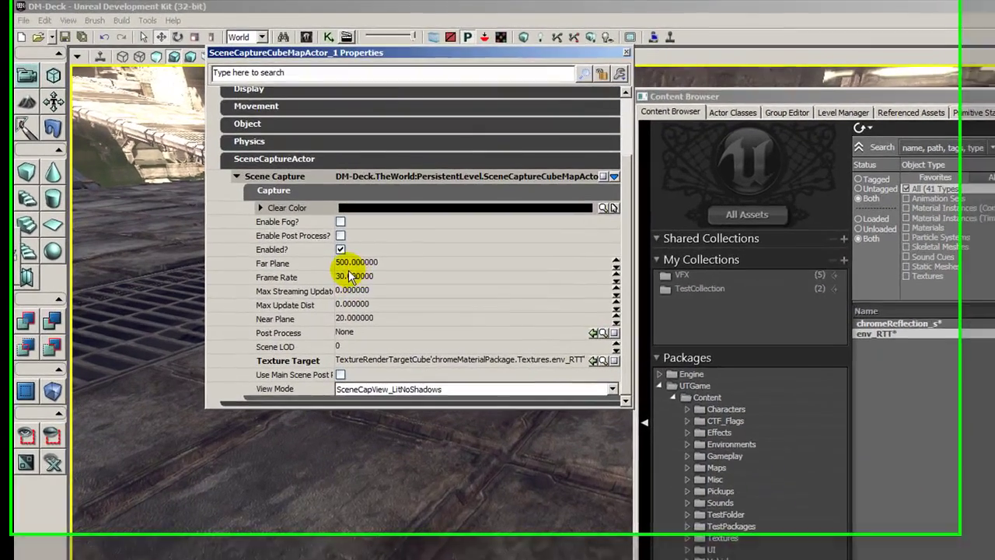
left_click(342, 226)
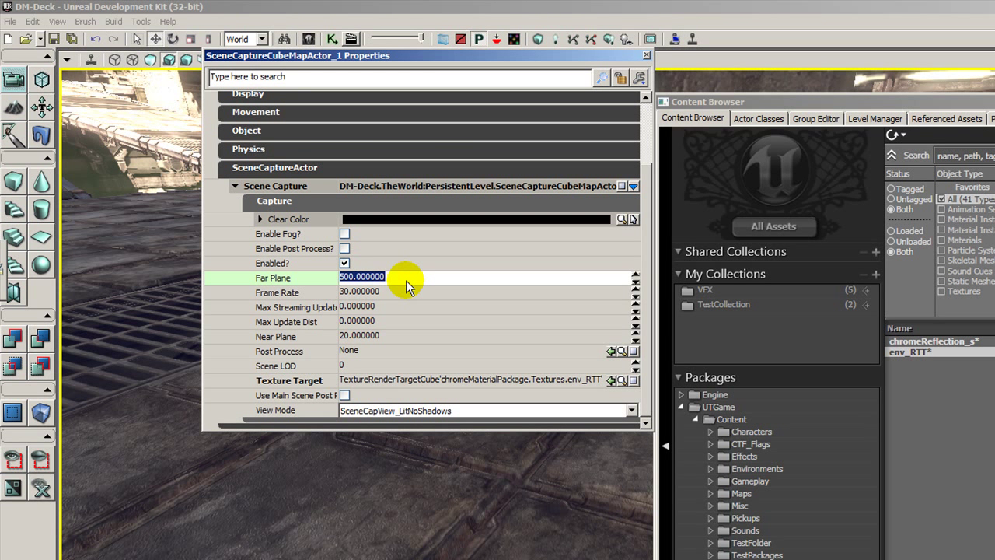
type("100000000000000000000000000000000000000000")
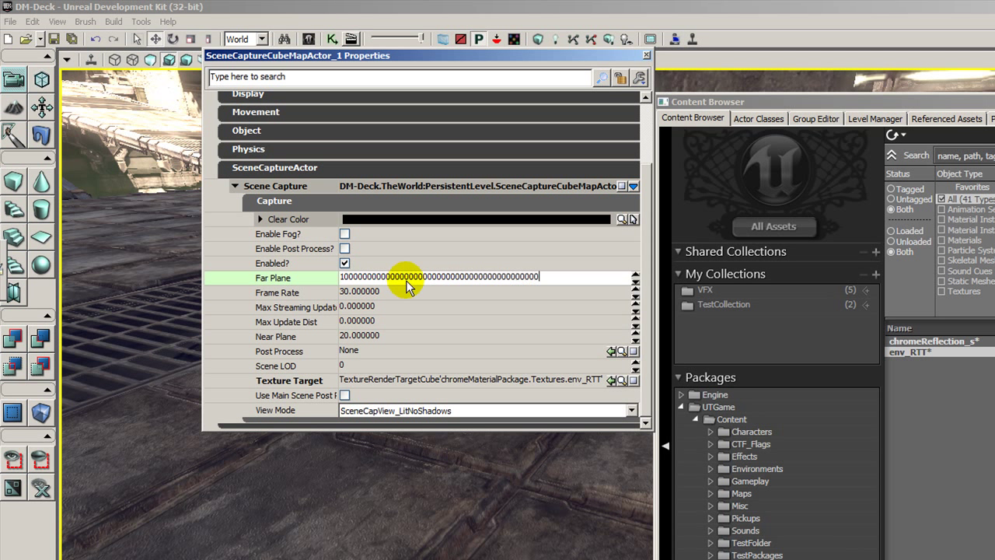
key("Return")
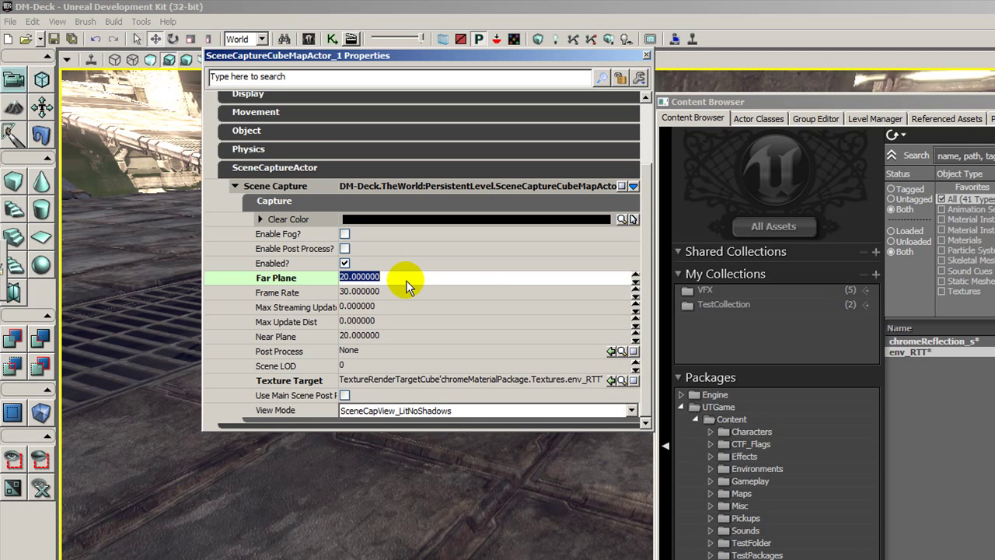
type("100000000000000000000000000000000")
key("Return")
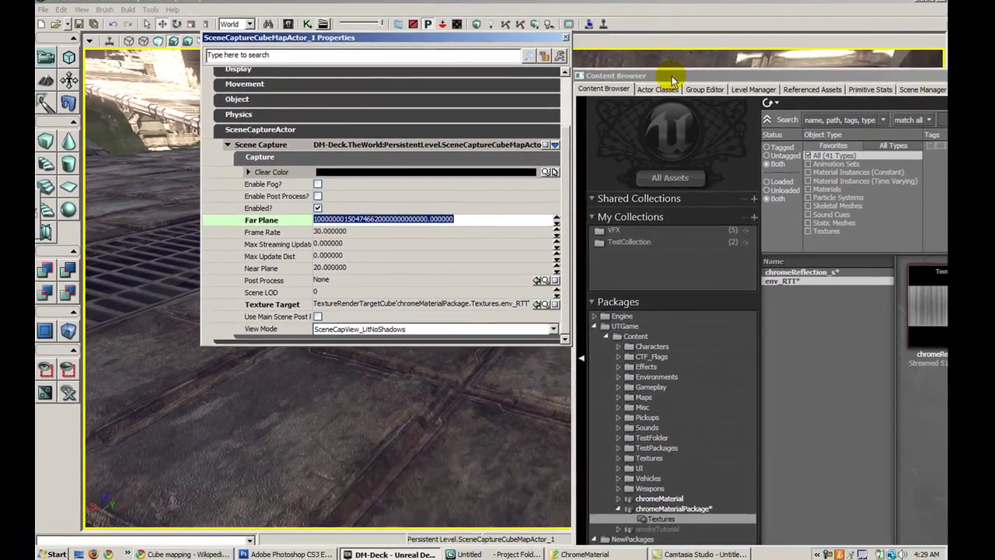
left_click_drag(775, 107, 324, 38)
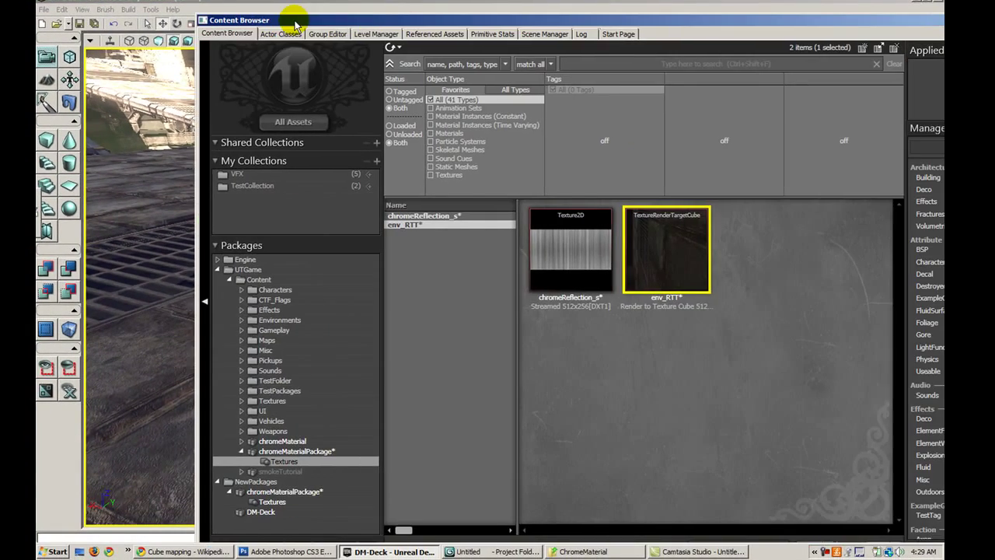
Create a static texture from env_RTT, naming it env_CM
right_click(660, 236)
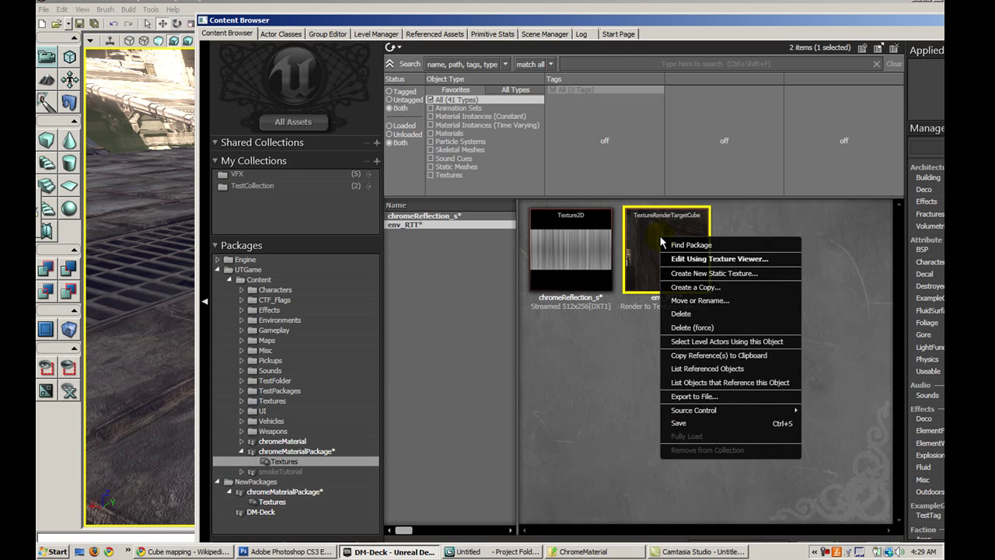
left_click(669, 273)
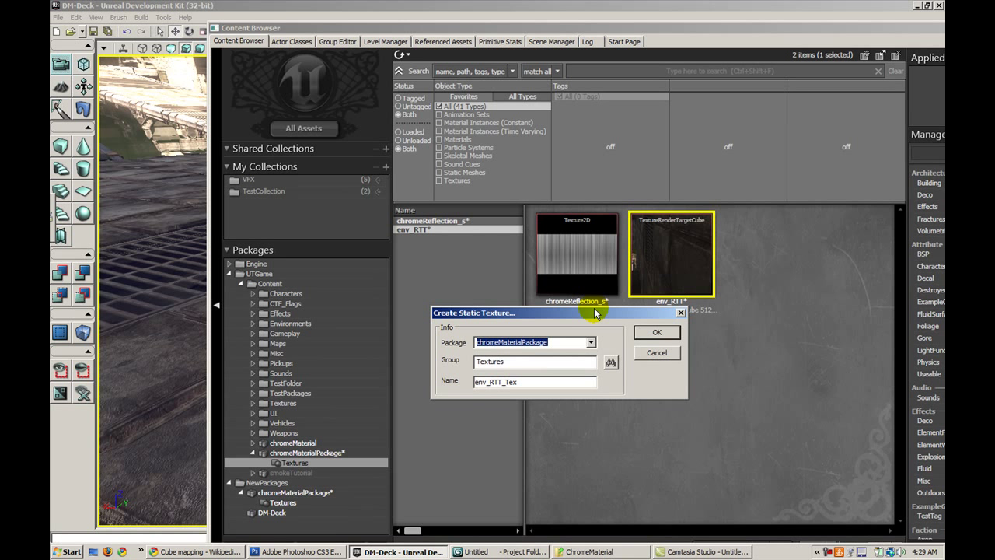
left_click_drag(602, 318, 549, 280)
left_click_drag(471, 344, 437, 346)
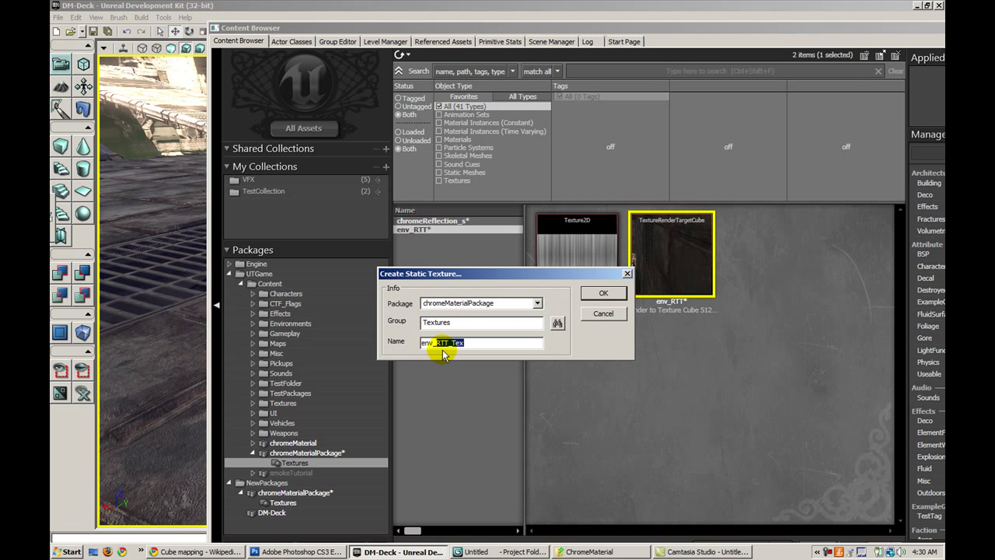
type("CB")
key("BackSpace")
type("M")
left_click(599, 295)
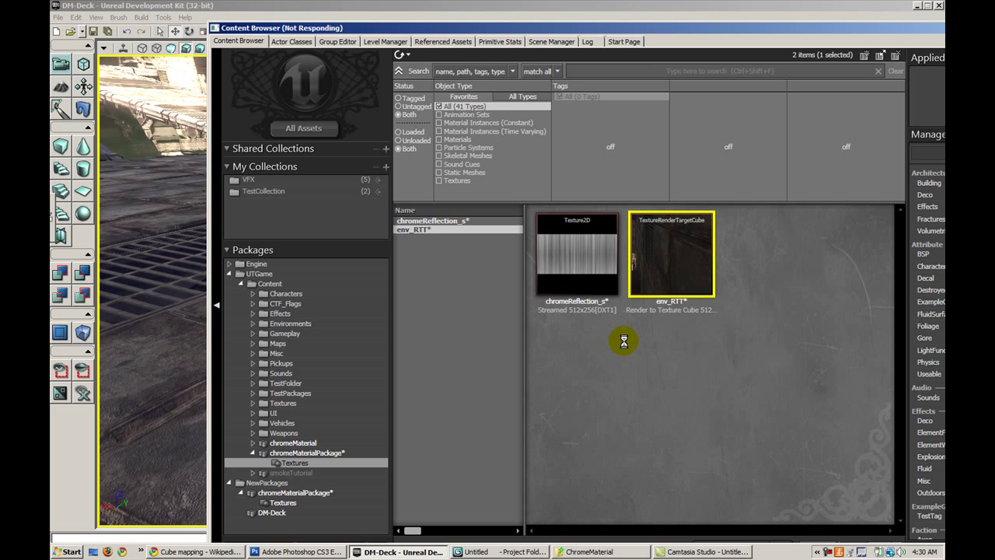
left_click(624, 346)
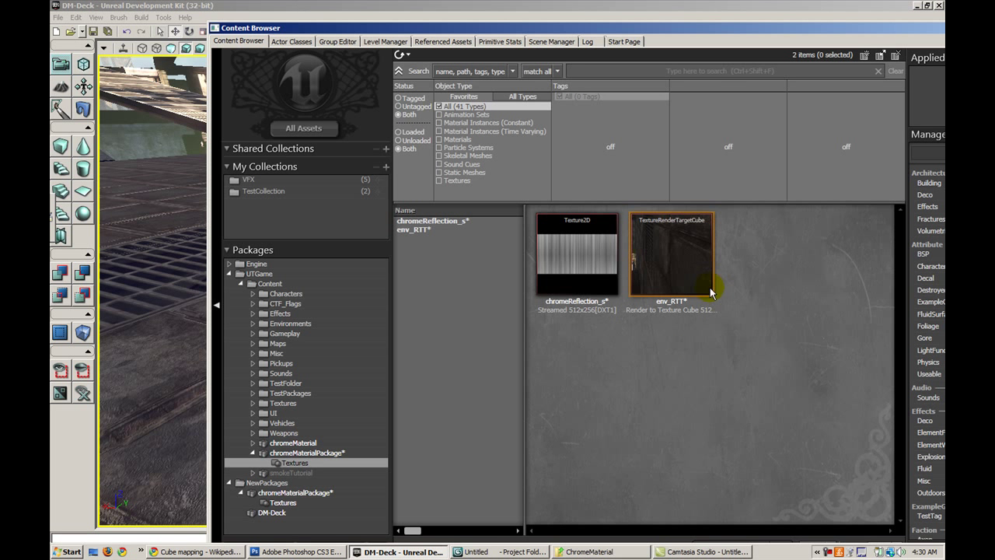
Refresh the Textures group and select the new env_CM cubemap
left_click(342, 461)
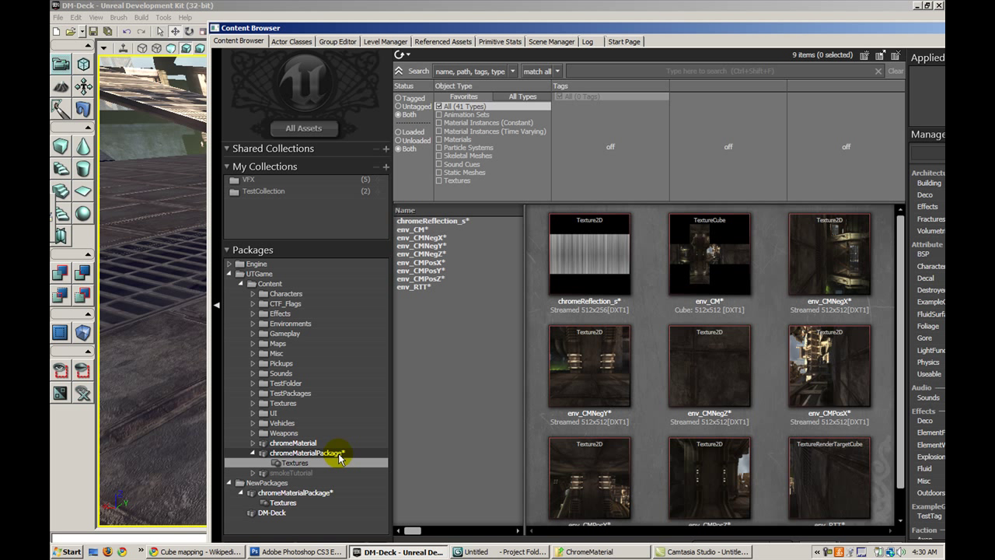
mouse_move(897, 261)
left_mouse_down()
mouse_move(901, 300)
mouse_move(900, 273)
left_mouse_up()
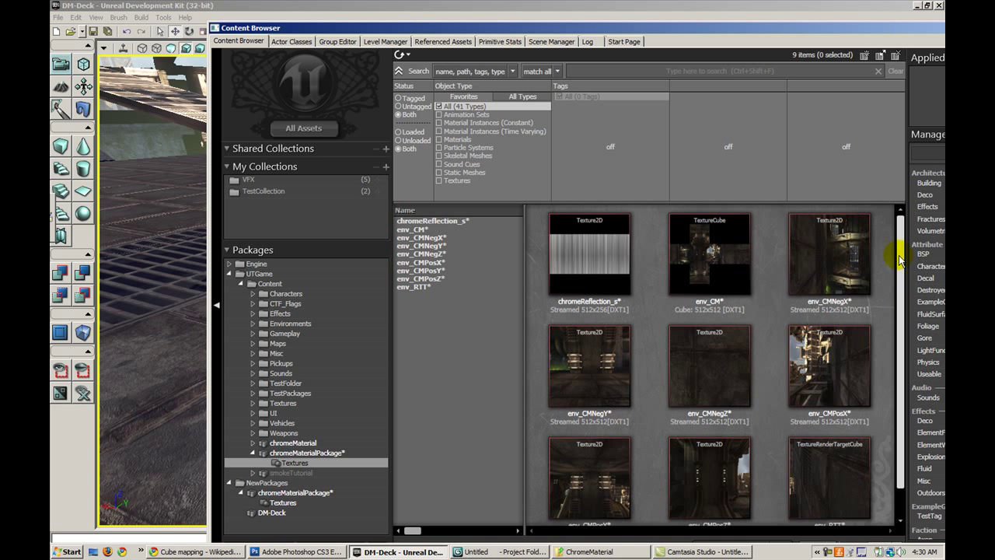
left_click(718, 271)
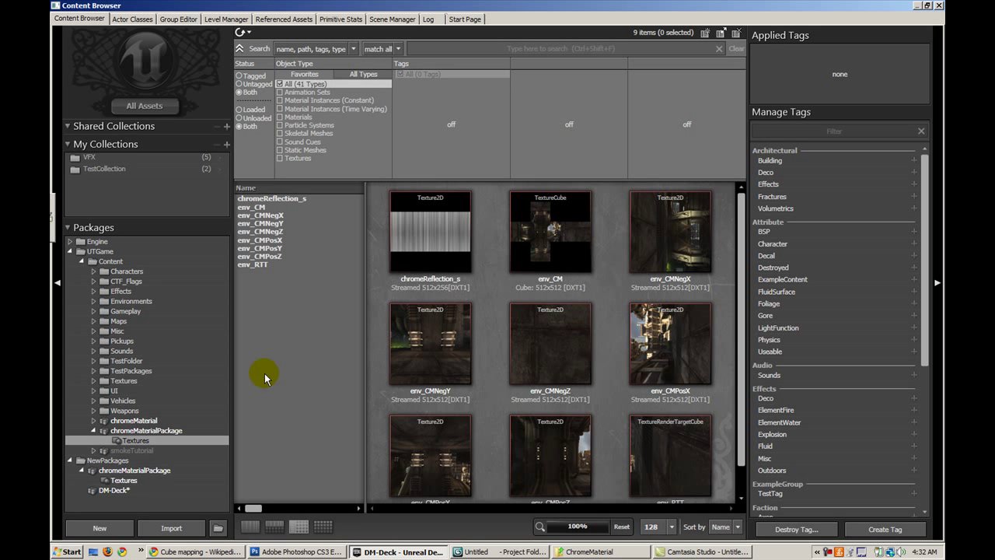
left_click(926, 5)
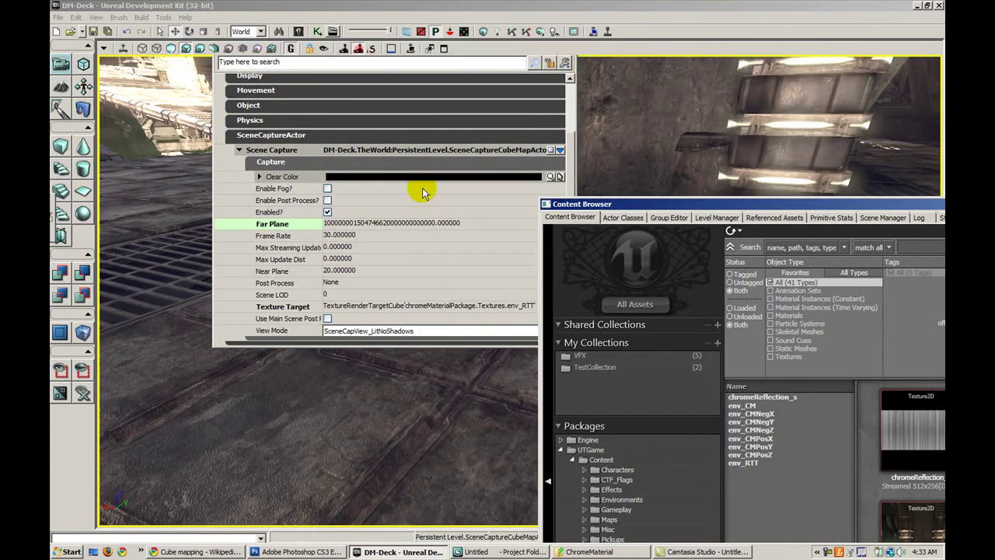
Close the capture actor's properties, select the actor and show editor icons again
left_click(570, 45)
mouse_move(411, 233)
left_mouse_down()
mouse_move(405, 136)
mouse_move(407, 233)
left_mouse_up()
left_click(409, 241)
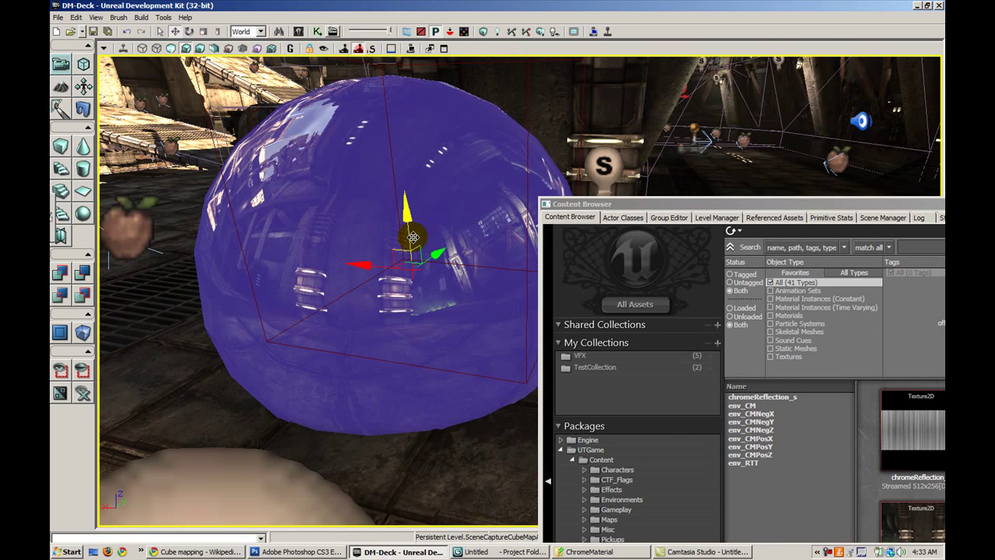
key("g")
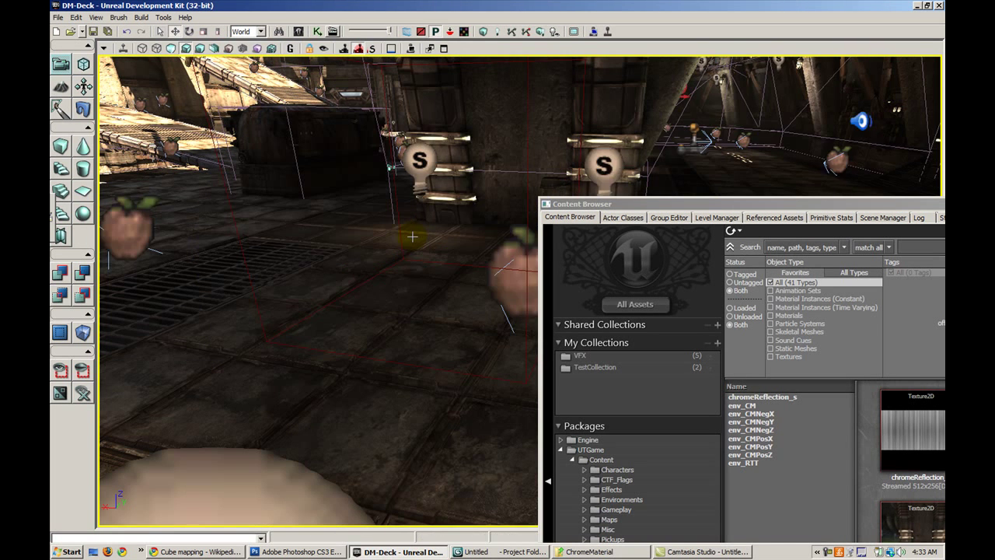
left_click_drag(813, 206, 311, 84)
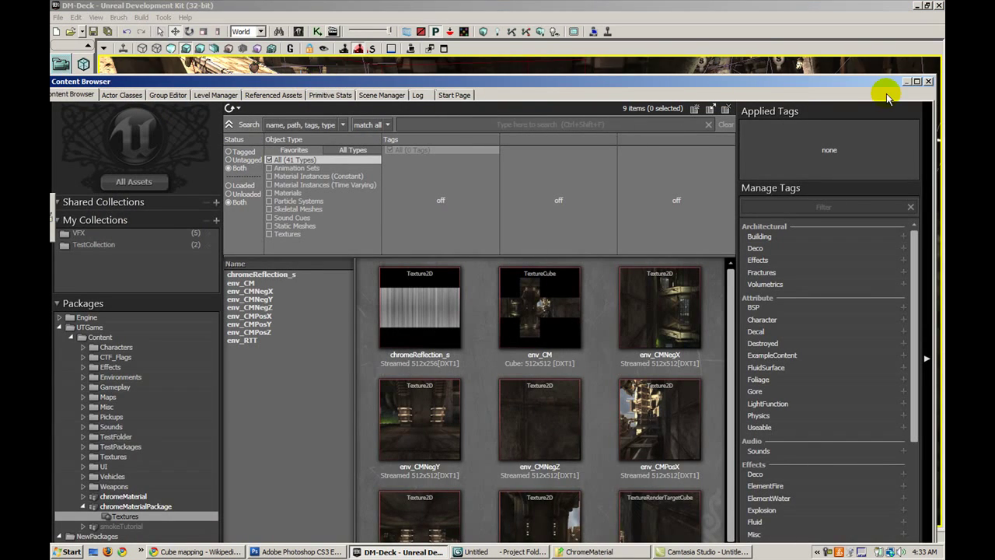
Create a new material named chrome_MAT in the Materials group of chromeMaterialPackage
left_click(914, 82)
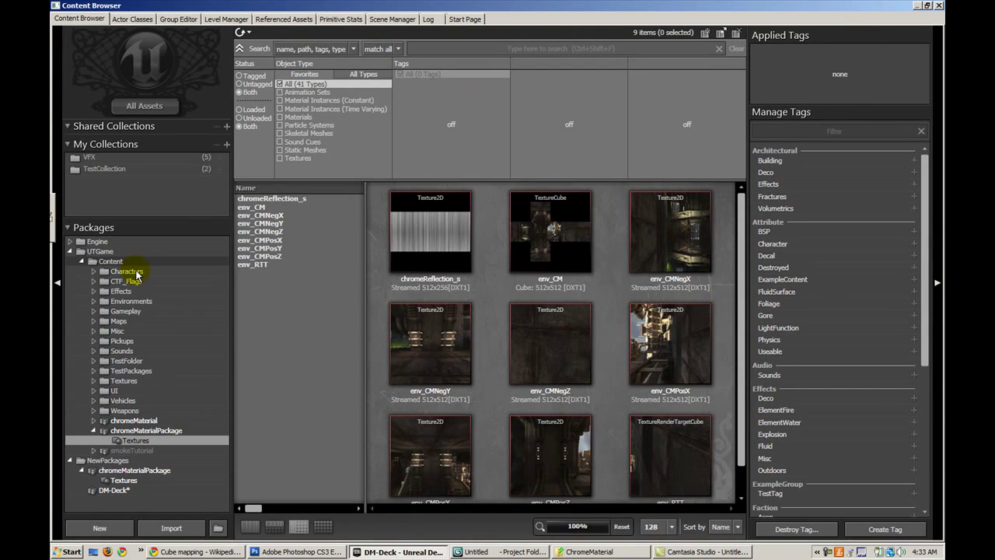
right_click(380, 404)
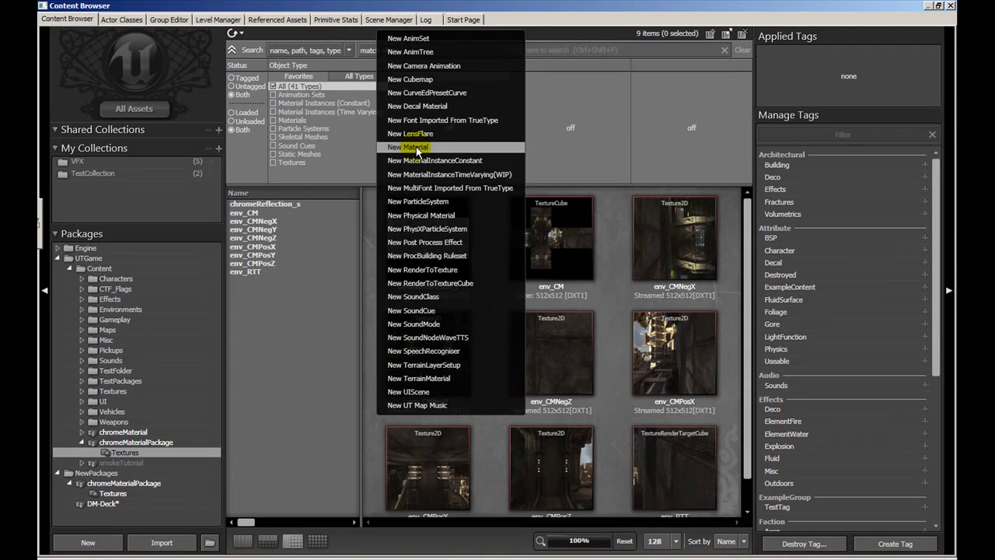
left_click(412, 145)
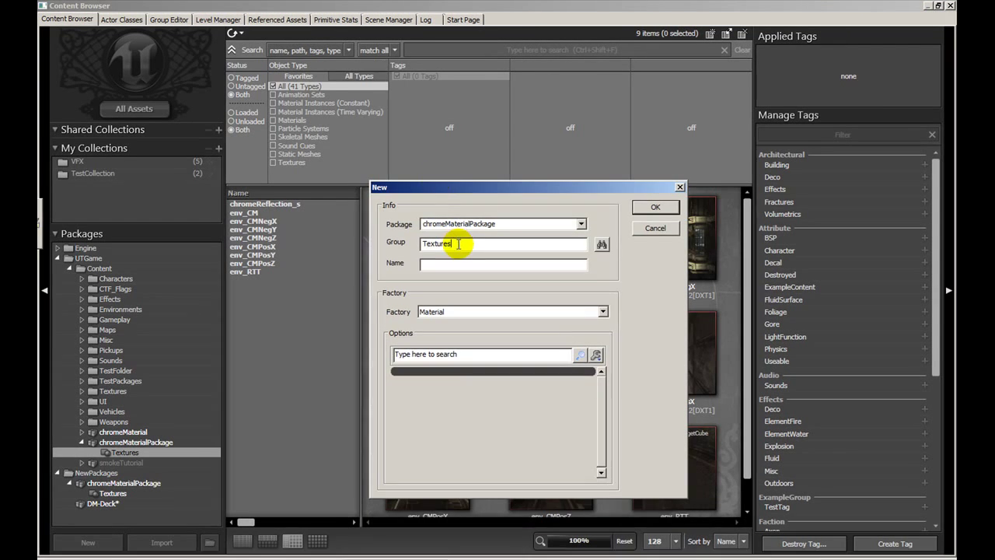
key("shift+Tab")
type("Materials")
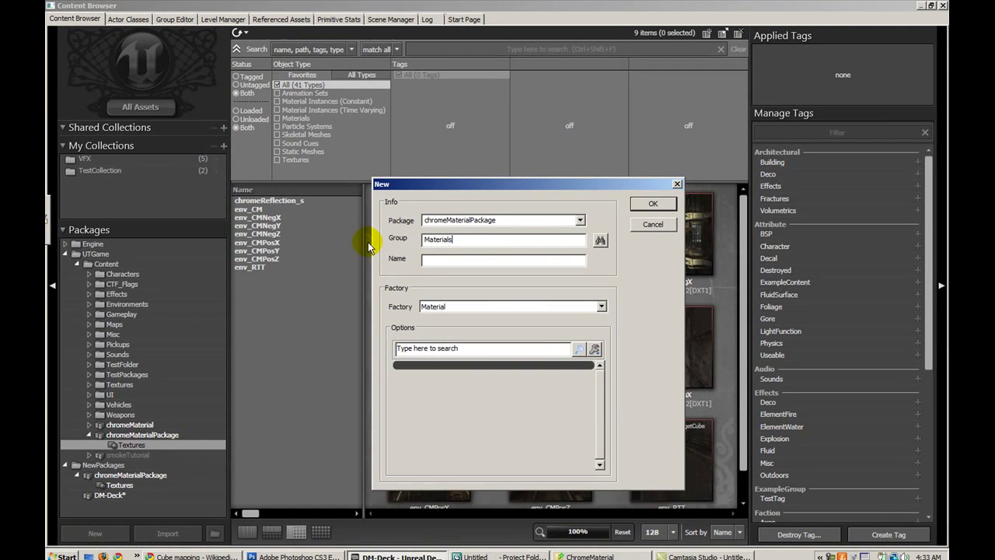
key("Tab")
key("Tab")
type("ch")
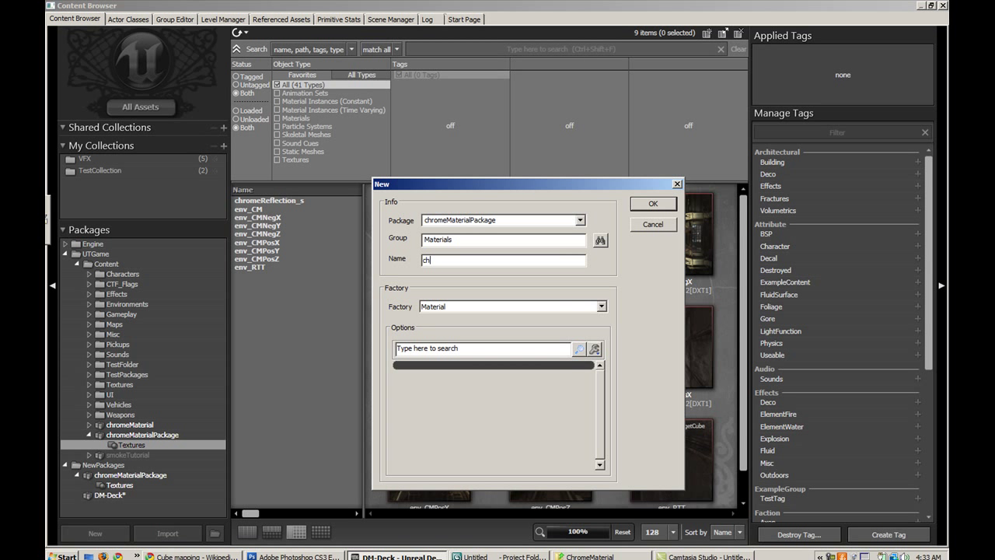
type("rome_MAT")
key("Return")
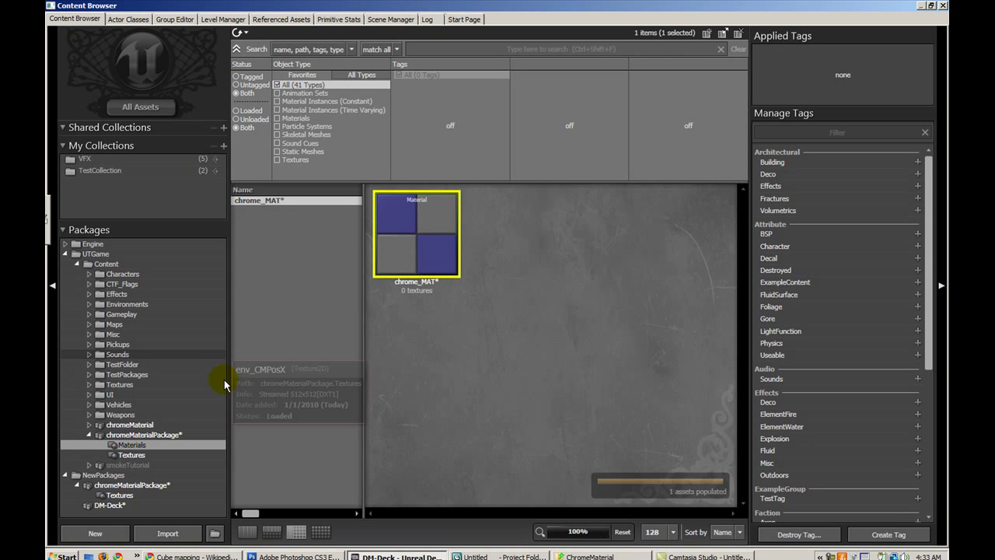